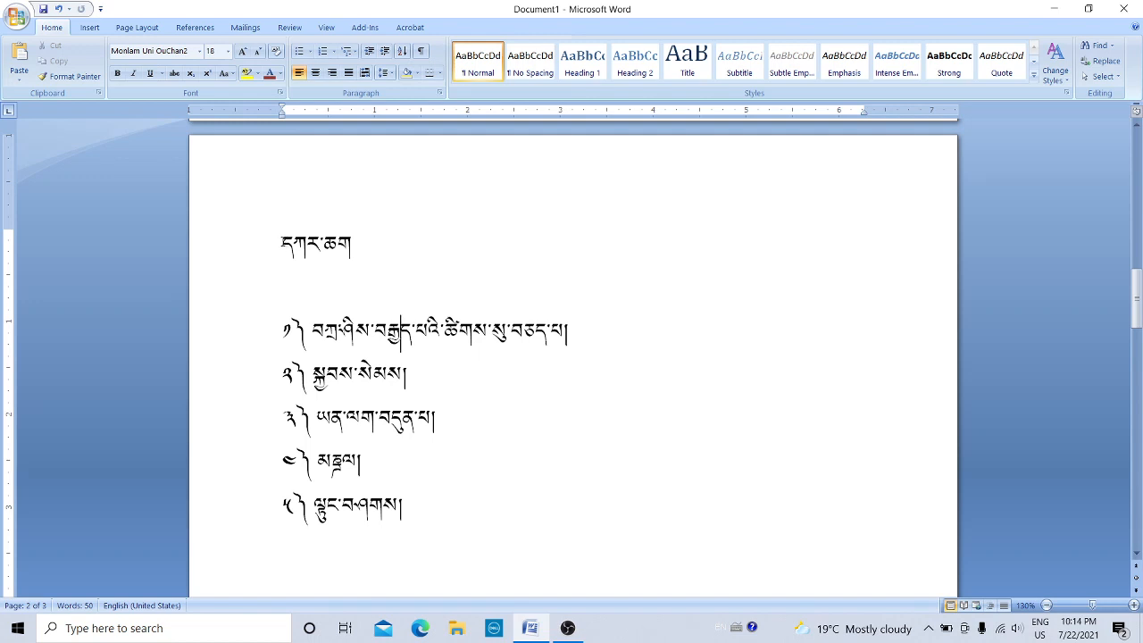
Step: Center the heading དཀར་ཆག above the numbered list on page 2 and set its font size to 22
{"action": "scroll", "coordinate": [334, 402], "scroll_direction": "down", "scroll_amount": 1}
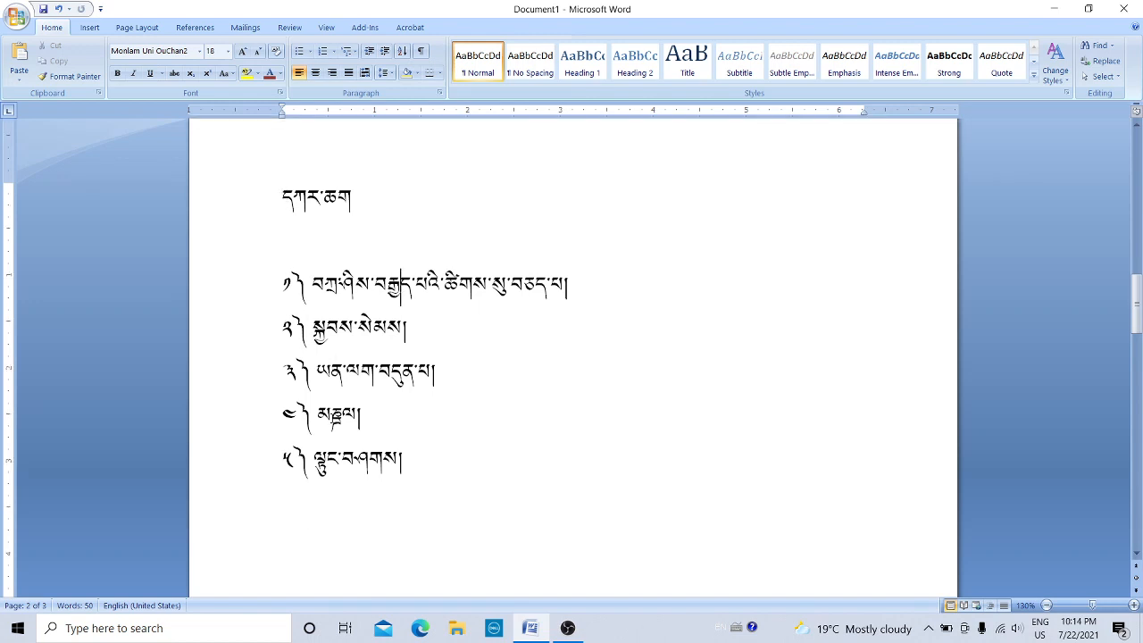
{"action": "scroll", "coordinate": [314, 344], "scroll_direction": "up", "scroll_amount": 1}
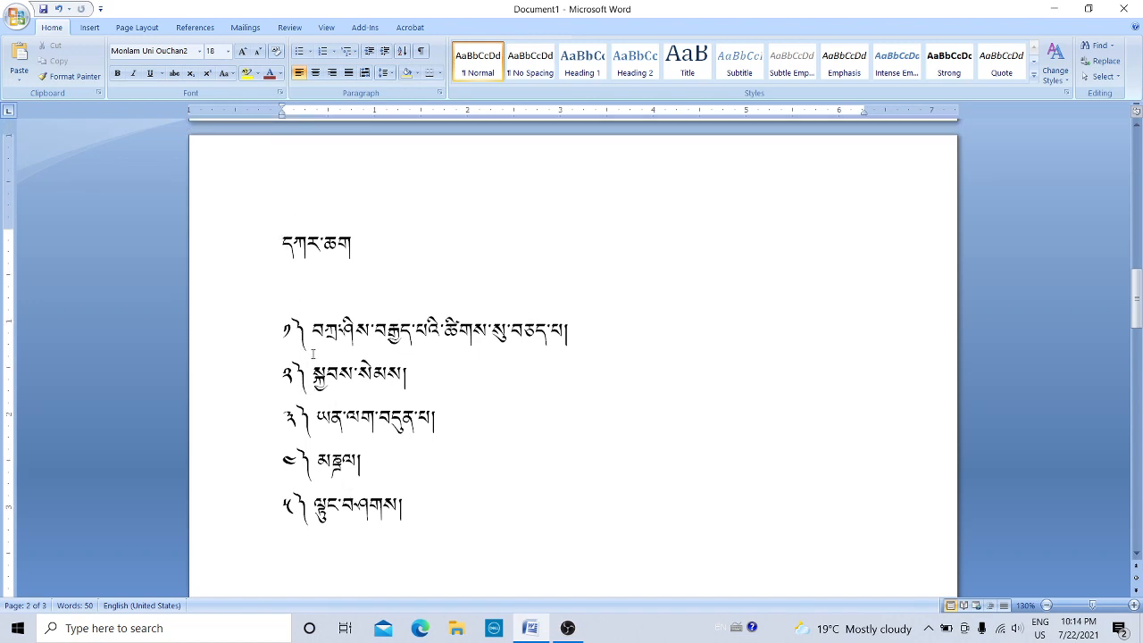
{"action": "left_click_drag", "start_coordinate": [281, 243], "coordinate": [364, 248]}
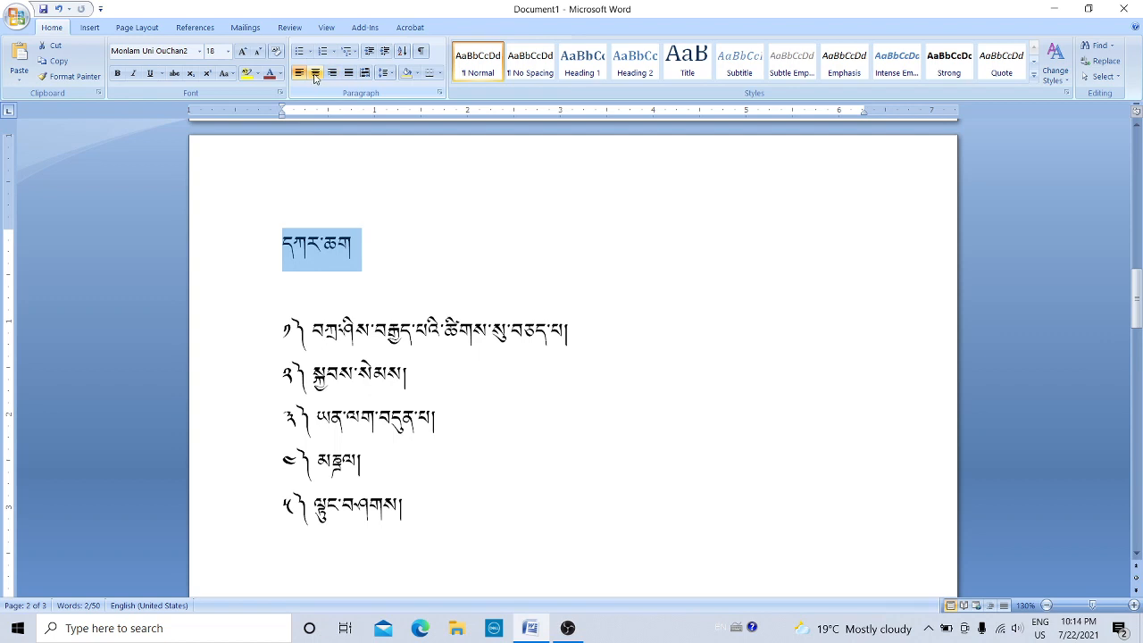
{"action": "left_click", "coordinate": [316, 73]}
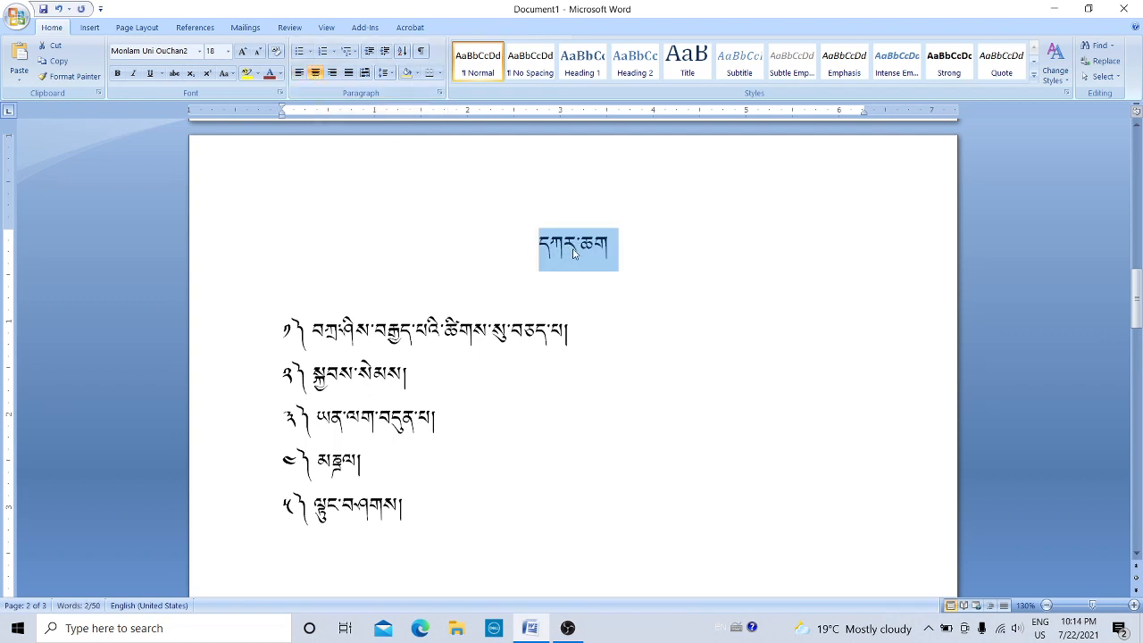
{"action": "left_click", "coordinate": [243, 54]}
{"action": "left_click", "coordinate": [243, 54]}
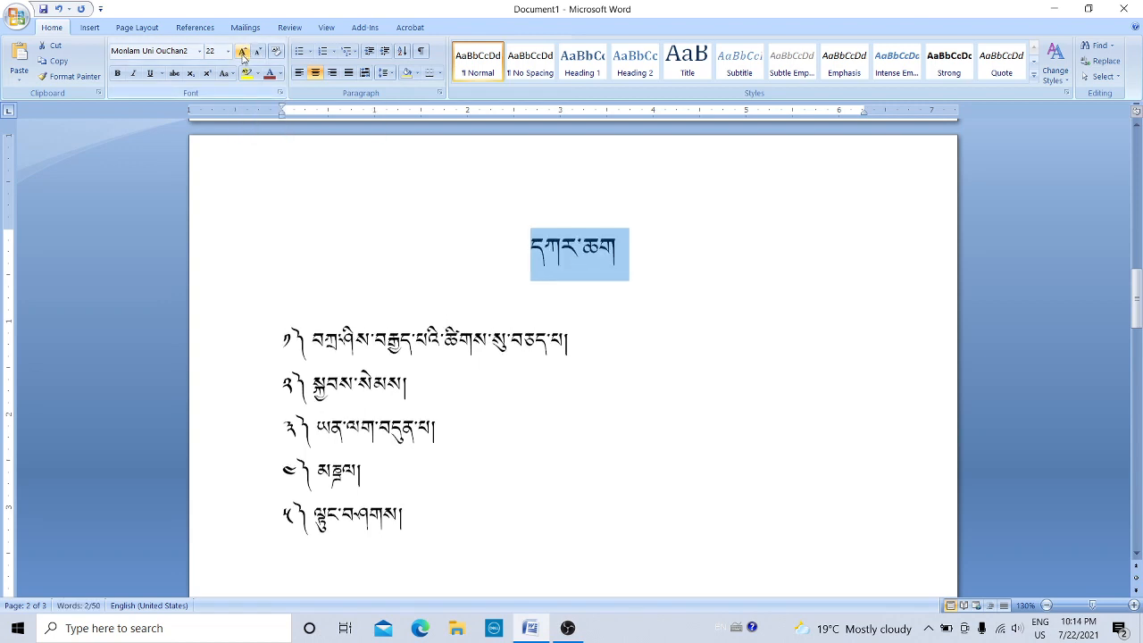
{"action": "left_click", "coordinate": [485, 247]}
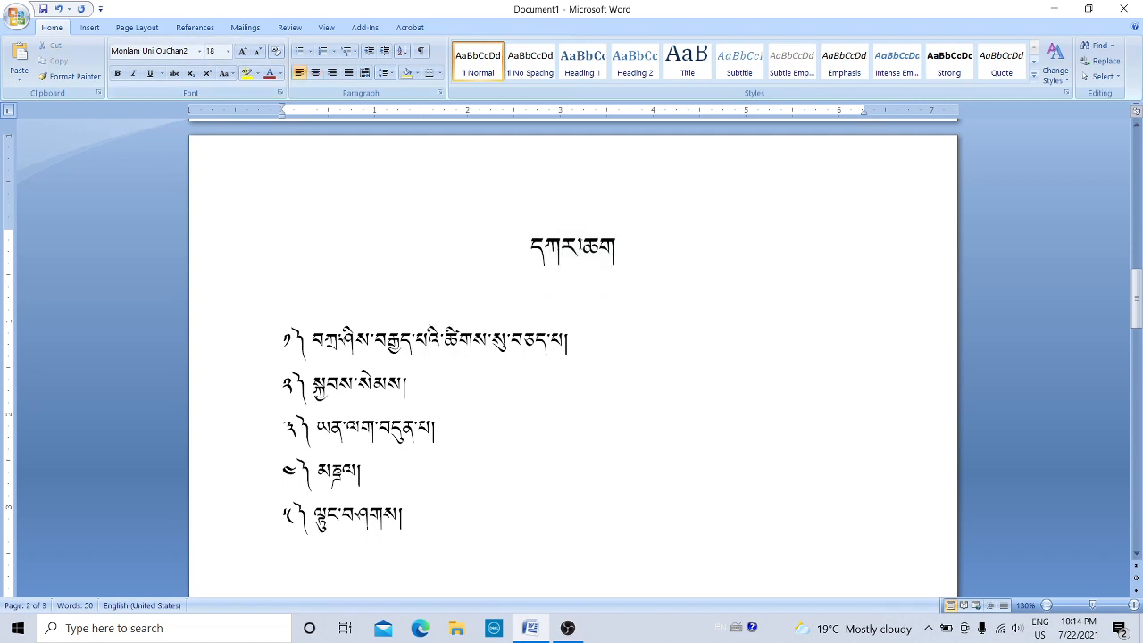
{"action": "left_click", "coordinate": [429, 299]}
{"action": "scroll", "coordinate": [348, 307], "scroll_direction": "down", "scroll_amount": 1}
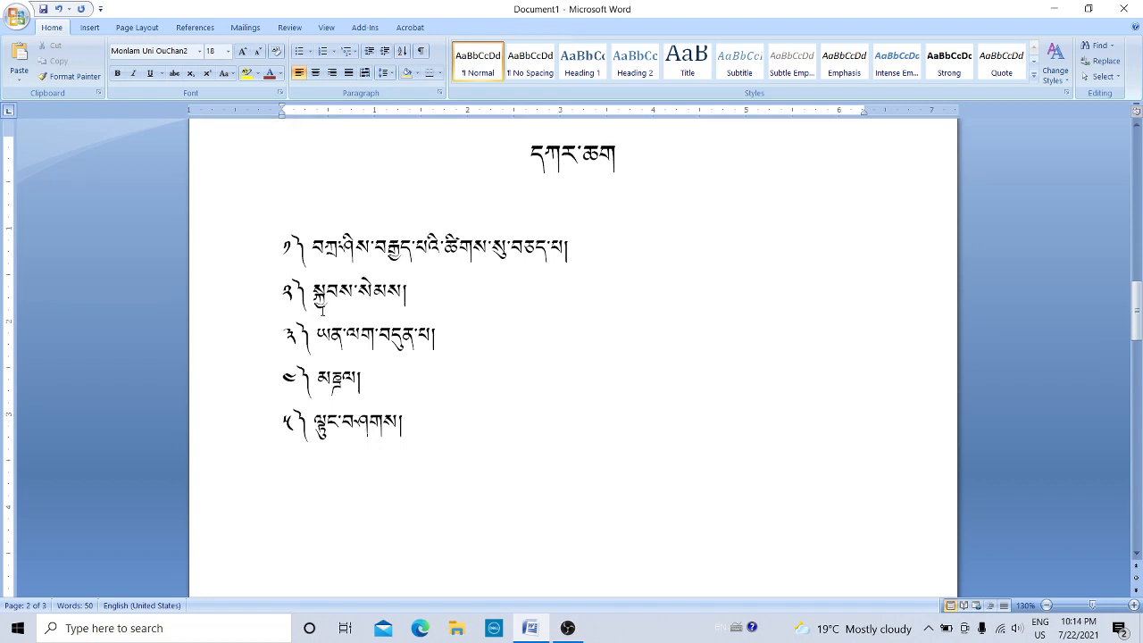
{"action": "scroll", "coordinate": [349, 349], "scroll_direction": "down", "scroll_amount": 1}
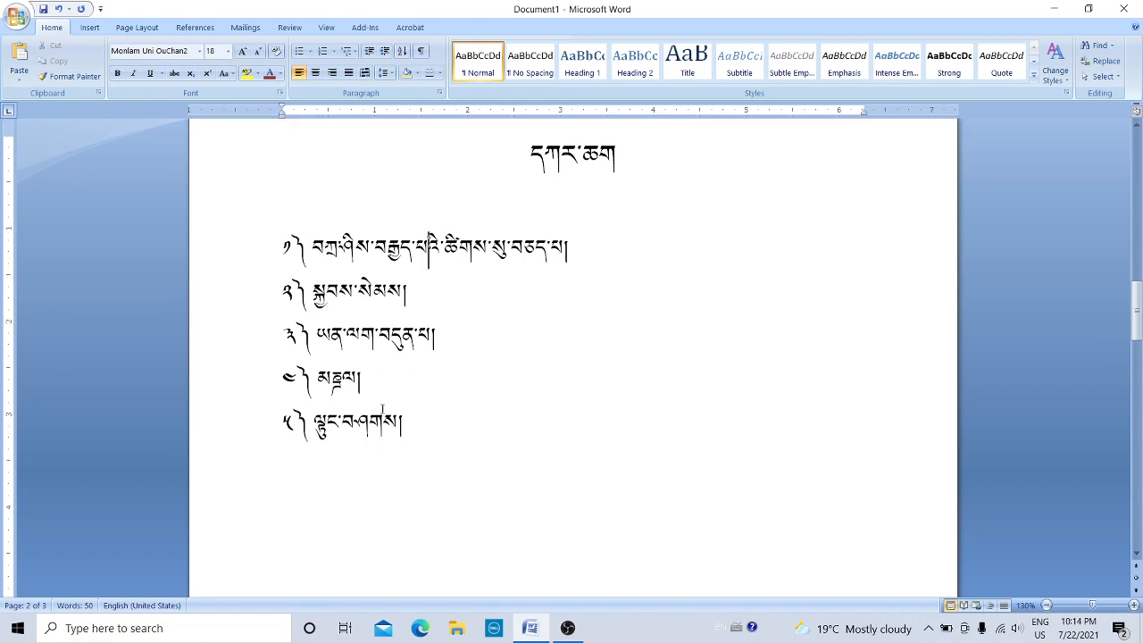
{"action": "left_click", "coordinate": [414, 430]}
{"action": "key", "text": "Return"}
{"action": "type", "text": "kjhkhkhjlkjhkj"}
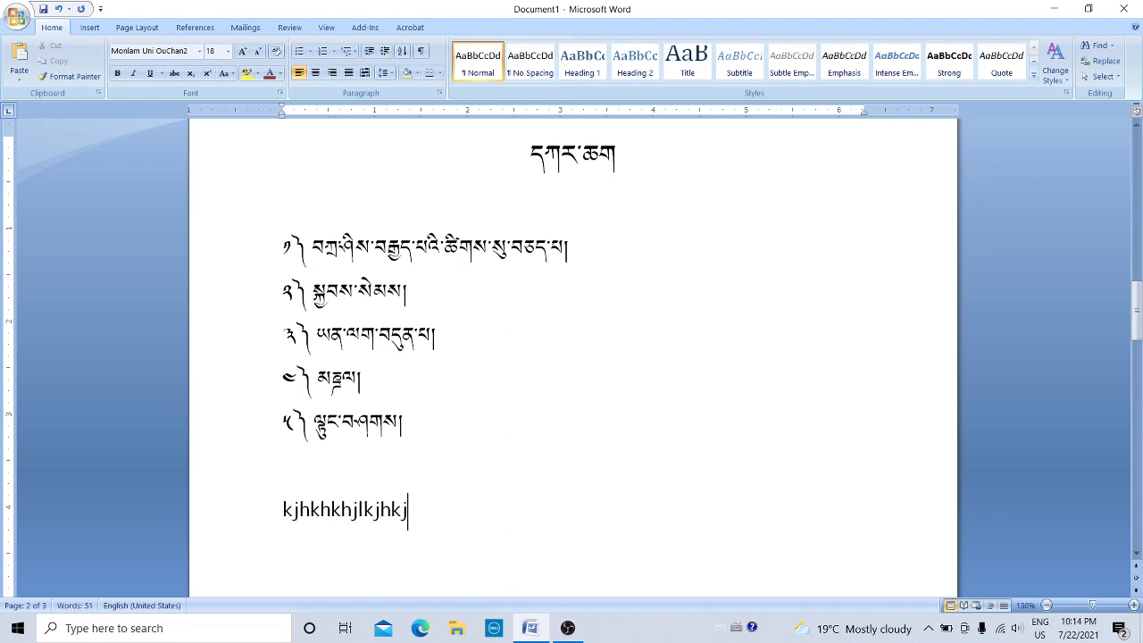
{"action": "key", "text": "BackSpace"}
{"action": "key", "text": "BackSpace"}
{"action": "key", "text": "BackSpace"}
{"action": "key", "text": "BackSpace"}
{"action": "key", "text": "BackSpace"}
{"action": "key", "text": "BackSpace"}
{"action": "key", "text": "BackSpace"}
{"action": "key", "text": "BackSpace"}
{"action": "key", "text": "BackSpace"}
{"action": "key", "text": "BackSpace"}
{"action": "key", "text": "BackSpace"}
{"action": "key", "text": "BackSpace"}
{"action": "key", "text": "BackSpace"}
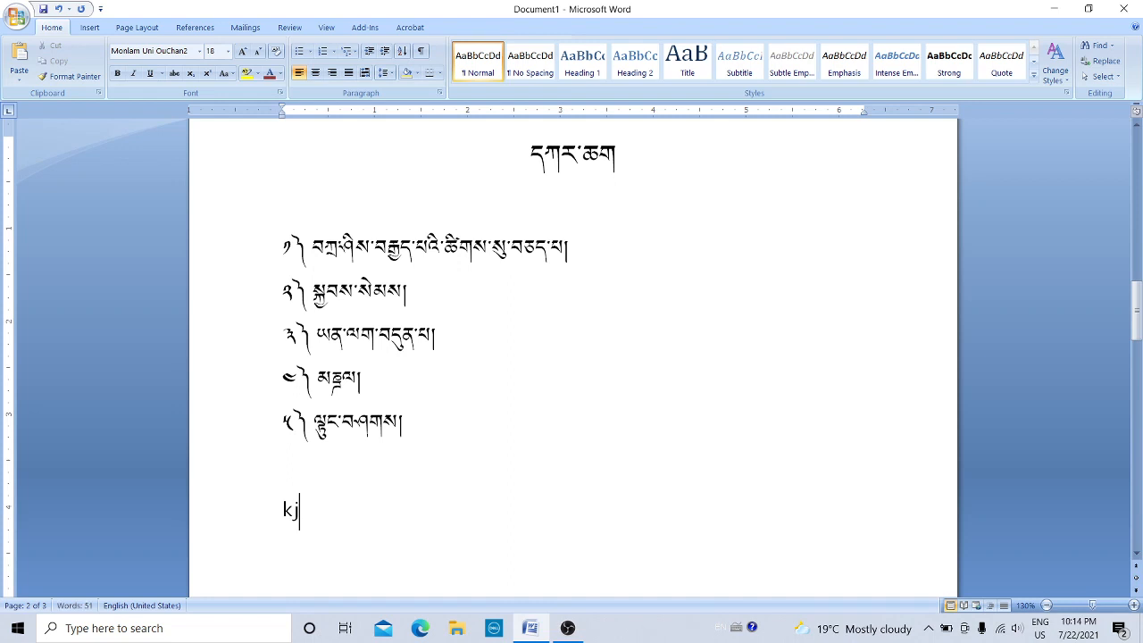
{"action": "key", "text": "BackSpace"}
Step: Give the five numbered entries a right-aligned tab stop at 6" with dotted leader style 2
{"action": "left_click_drag", "start_coordinate": [284, 243], "coordinate": [421, 412]}
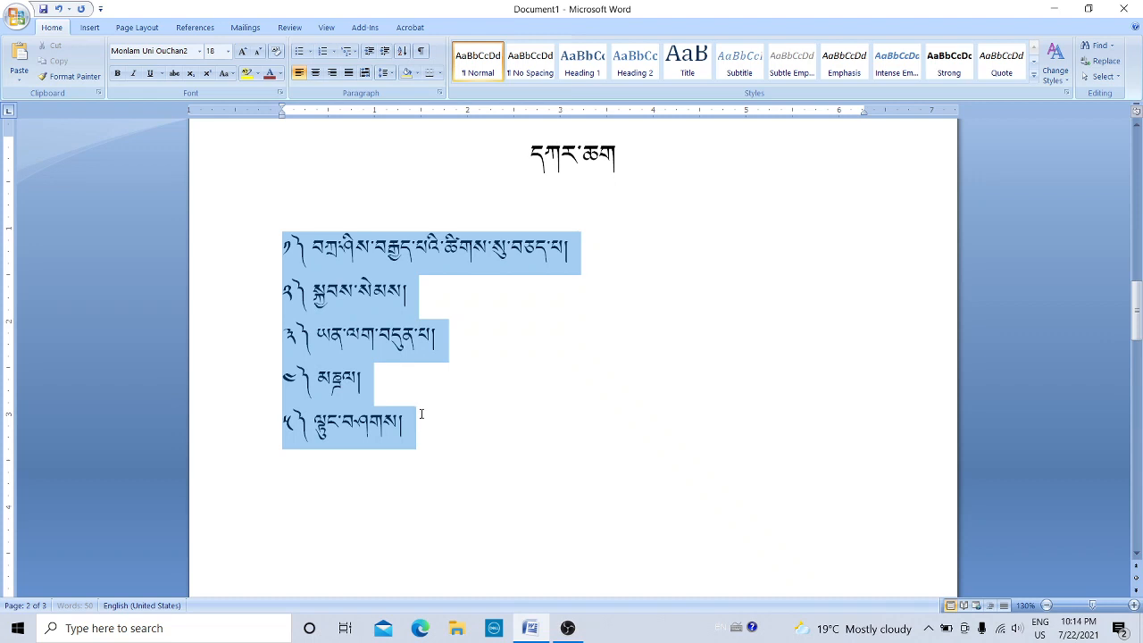
{"action": "left_click_drag", "start_coordinate": [421, 414], "coordinate": [422, 413]}
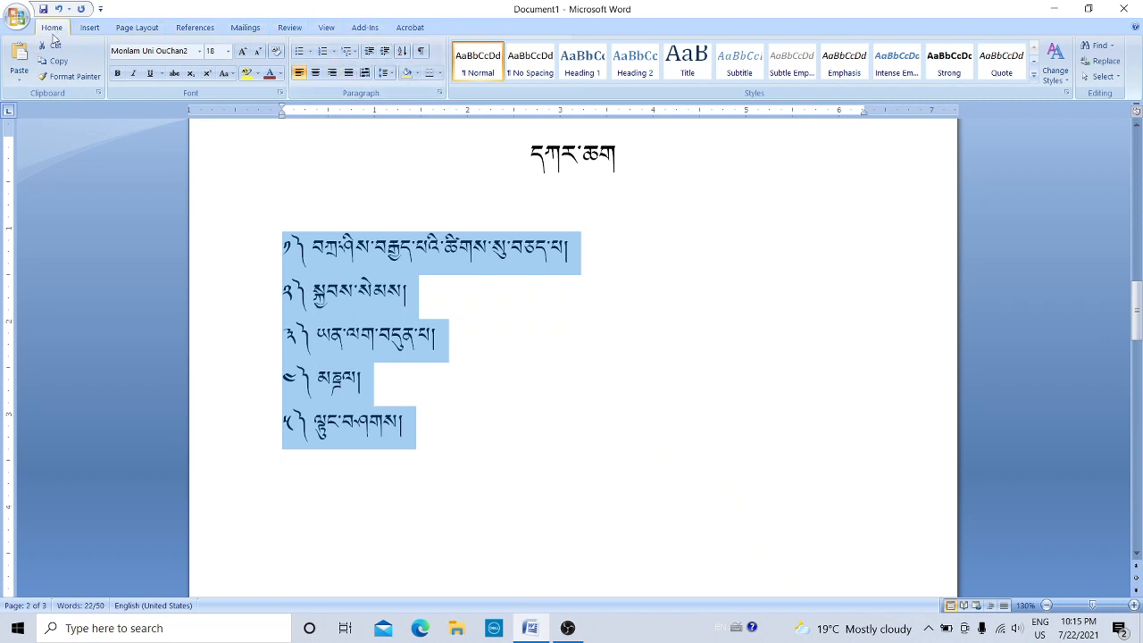
{"action": "left_click", "coordinate": [440, 95]}
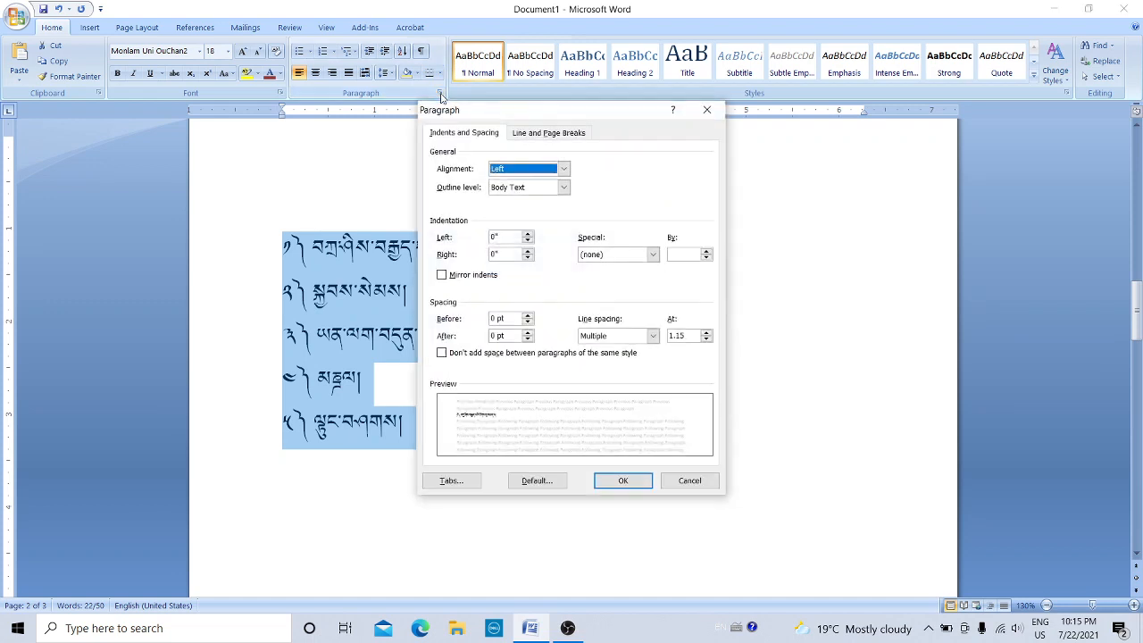
{"action": "left_click_drag", "start_coordinate": [516, 115], "coordinate": [538, 69]}
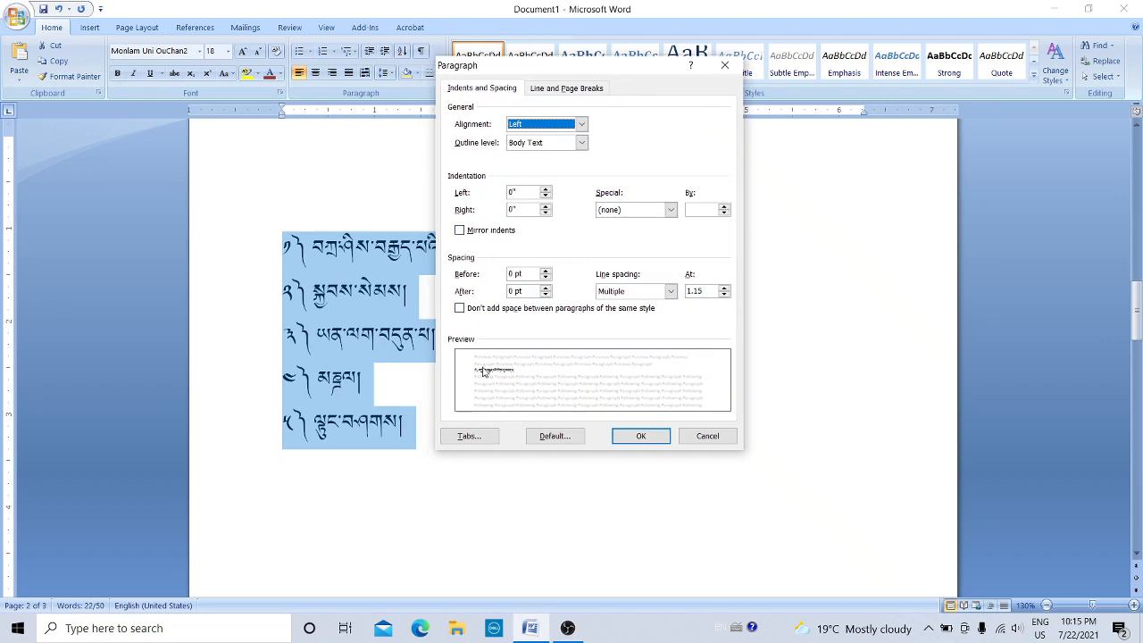
{"action": "left_click", "coordinate": [461, 439]}
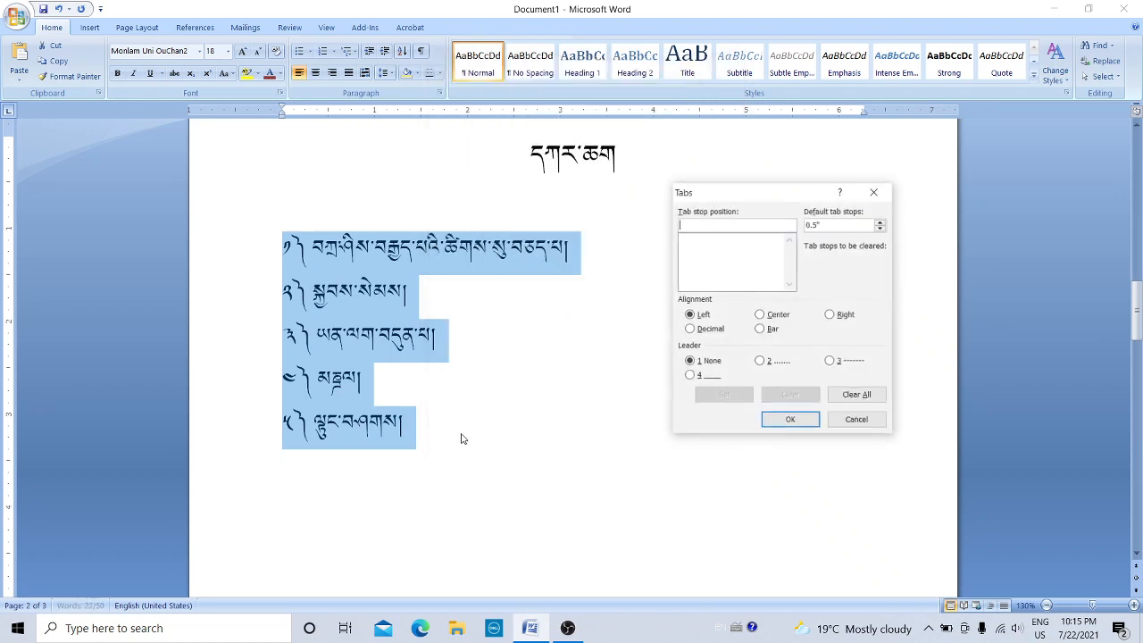
{"action": "left_click_drag", "start_coordinate": [726, 197], "coordinate": [709, 165]}
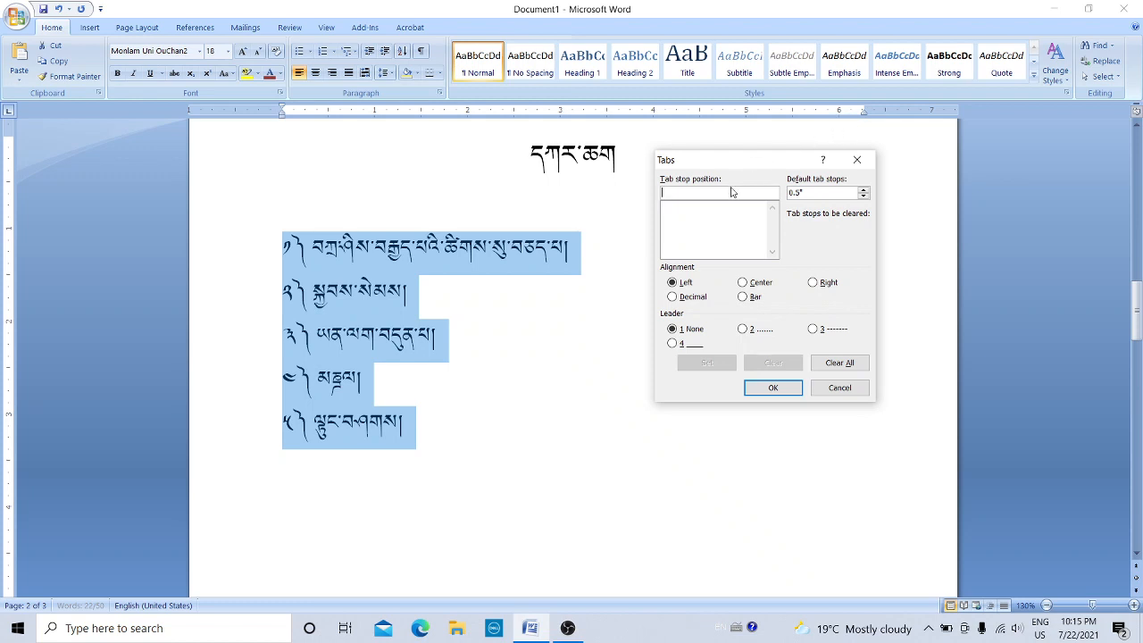
{"action": "type", "text": "6"}
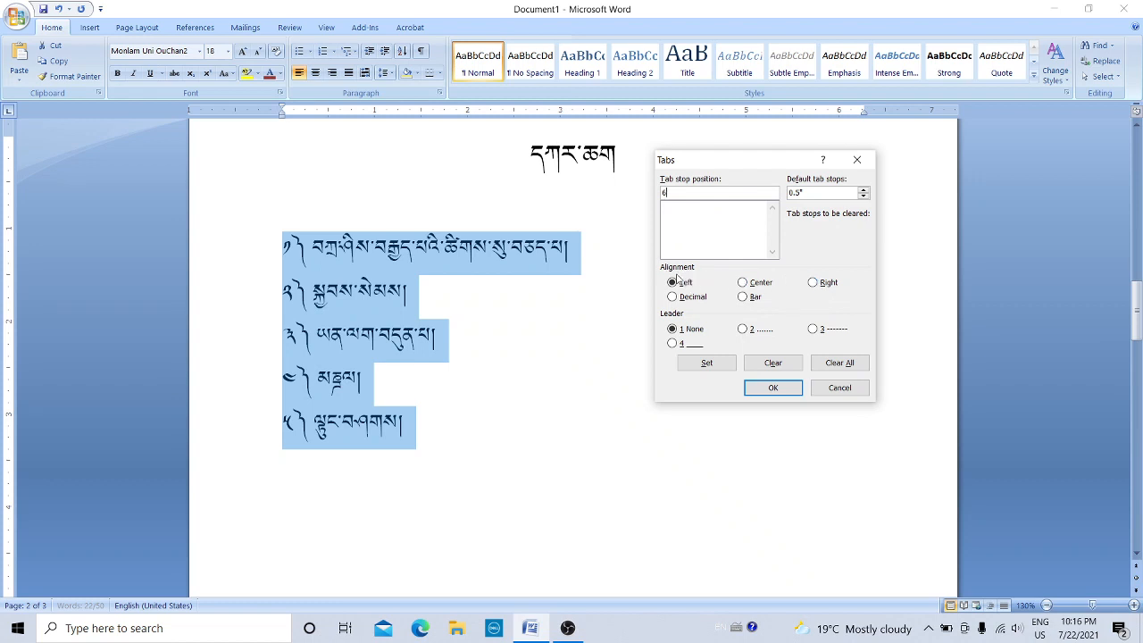
{"action": "left_click", "coordinate": [815, 284]}
{"action": "left_click", "coordinate": [743, 330]}
{"action": "left_click", "coordinate": [769, 389]}
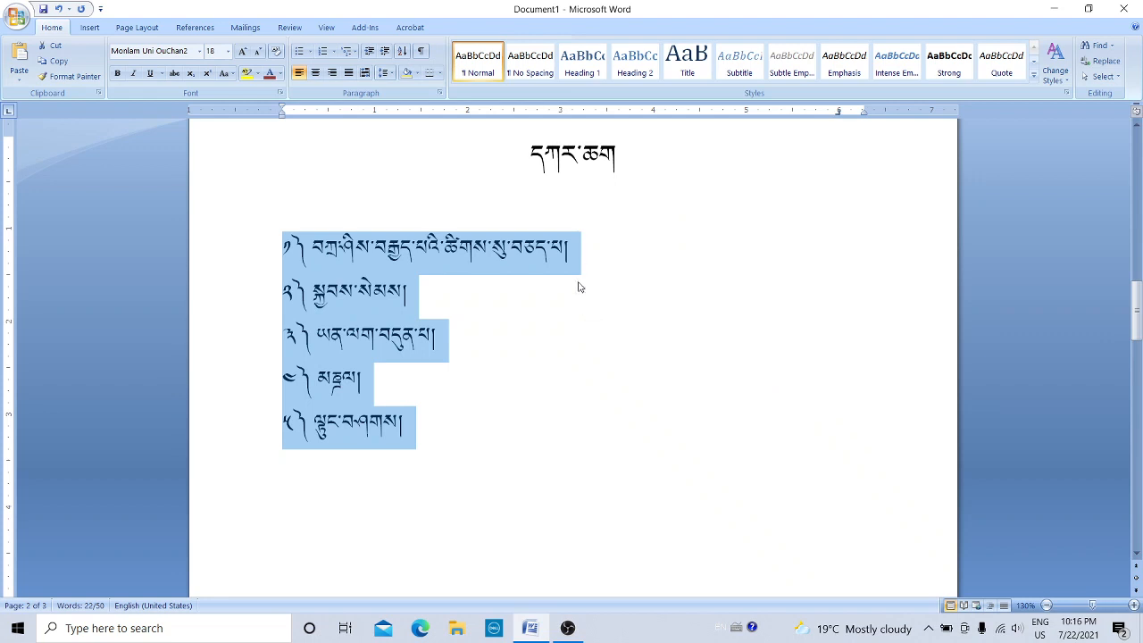
Step: Add the tabbed page numbers 1, 3 and 7 after the first, second and third entries
{"action": "left_click", "coordinate": [572, 253]}
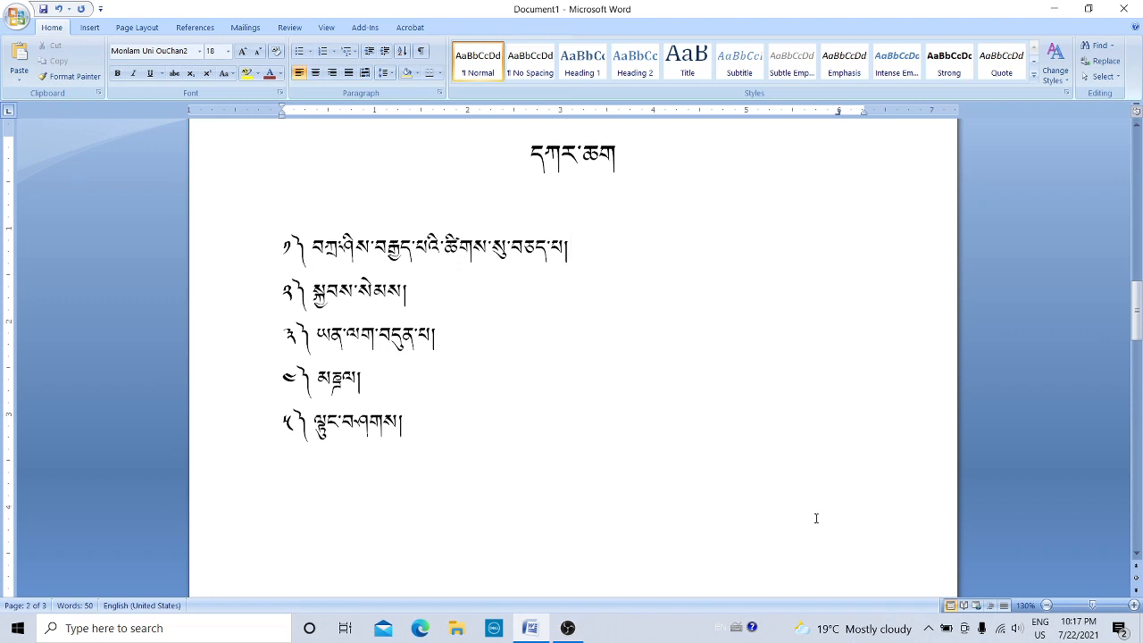
{"action": "key", "text": "Tab"}
{"action": "type", "text": "1"}
{"action": "left_click", "coordinate": [413, 293]}
{"action": "key", "text": "Tab"}
{"action": "type", "text": "3"}
{"action": "left_click", "coordinate": [440, 336]}
{"action": "key", "text": "Tab"}
{"action": "type", "text": "7"}
Step: Add the tabbed page numbers 10 and 100 after the fourth and fifth entries
{"action": "left_click", "coordinate": [389, 376]}
{"action": "key", "text": "Tab"}
{"action": "type", "text": "10"}
{"action": "left_click", "coordinate": [428, 430]}
{"action": "key", "text": "Tab"}
{"action": "type", "text": "100"}
Step: Review the tab stop position, alignment and leader set for the second entry on page 2
{"action": "left_click_drag", "start_coordinate": [830, 250], "coordinate": [848, 414]}
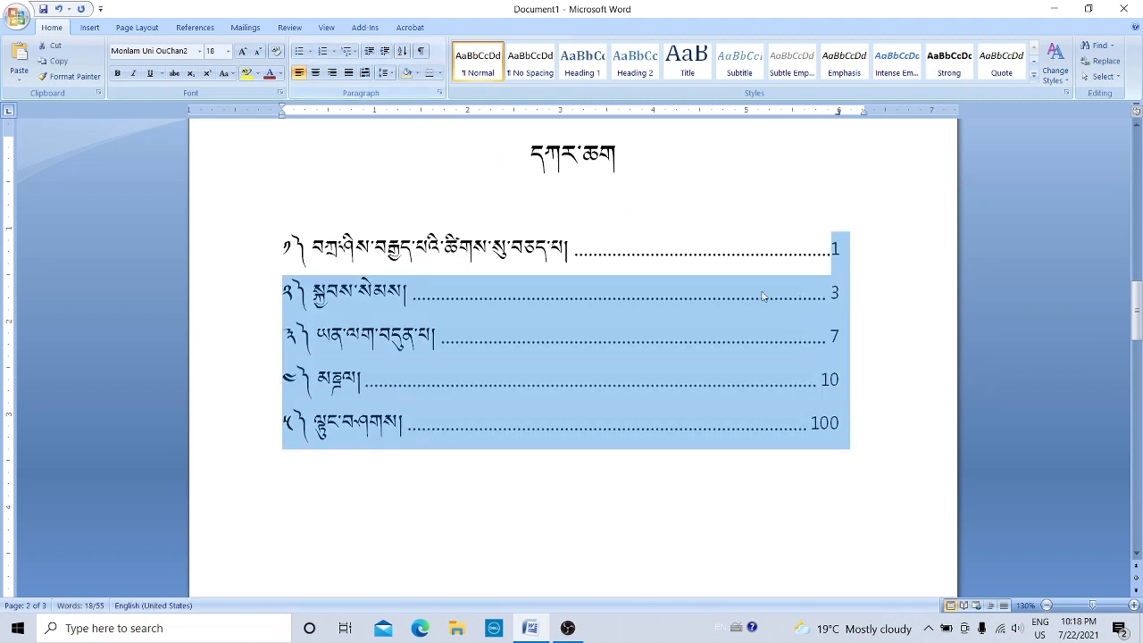
{"action": "left_click", "coordinate": [841, 295]}
{"action": "left_click", "coordinate": [440, 93]}
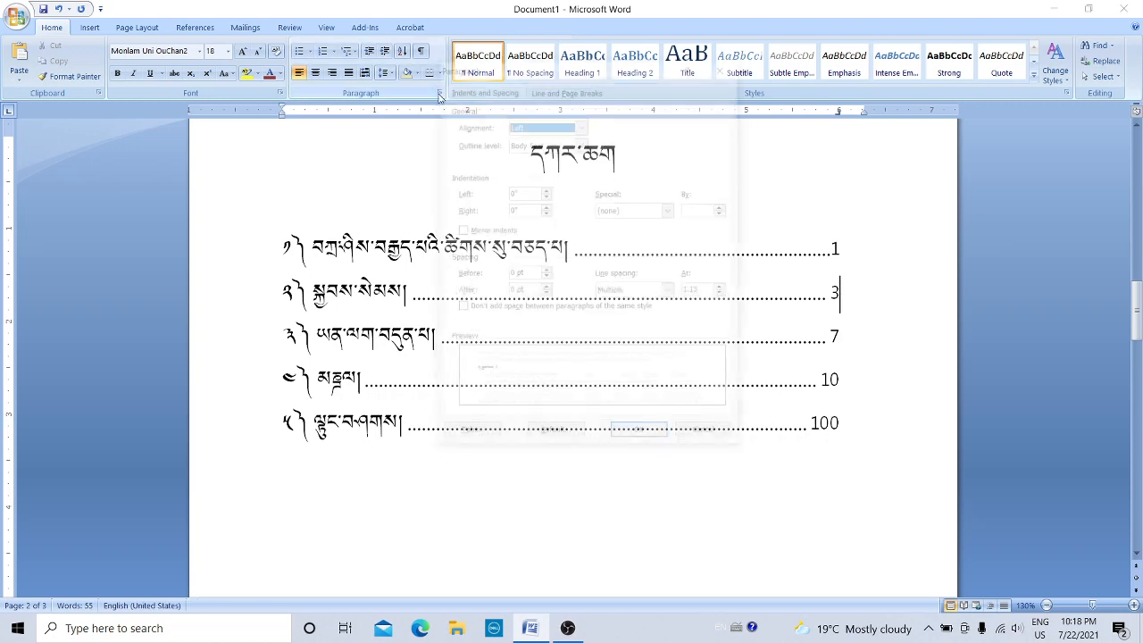
{"action": "left_click", "coordinate": [469, 436]}
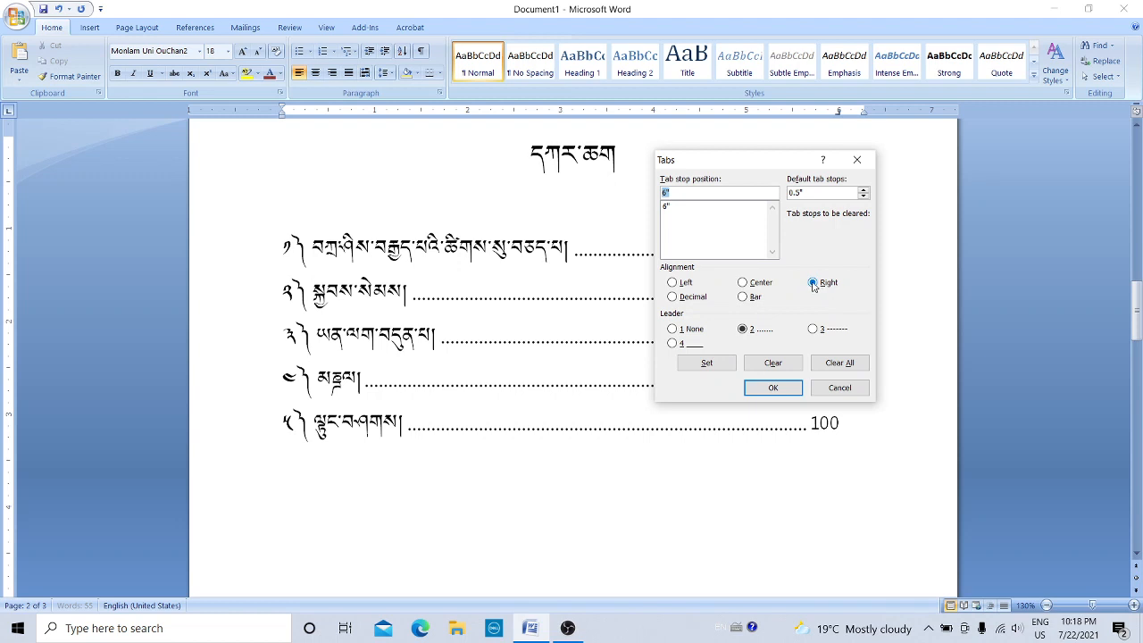
{"action": "left_click", "coordinate": [774, 387]}
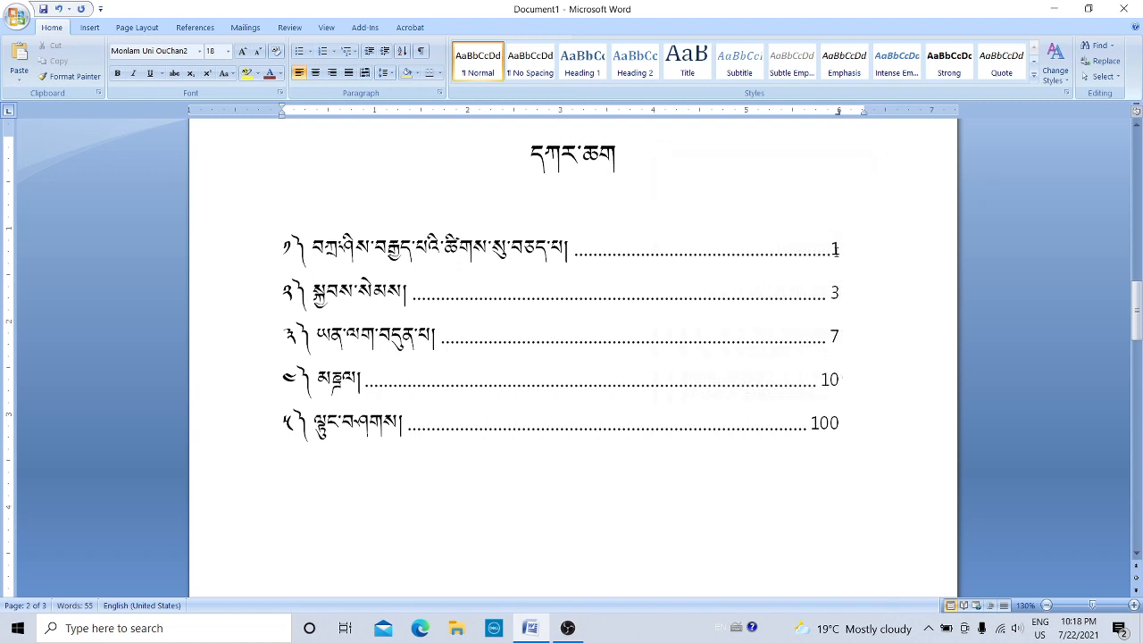
{"action": "left_click", "coordinate": [845, 405]}
{"action": "left_click", "coordinate": [304, 246]}
{"action": "left_click", "coordinate": [308, 288]}
{"action": "left_click", "coordinate": [279, 249]}
{"action": "left_click_drag", "start_coordinate": [279, 248], "coordinate": [308, 395]}
{"action": "left_click", "coordinate": [294, 303]}
{"action": "left_click", "coordinate": [312, 249]}
{"action": "key", "text": "Left"}
{"action": "key", "text": "Down"}
{"action": "key", "text": "Left"}
{"action": "key", "text": "Right"}
{"action": "key", "text": "Right"}
Step: Center the heading དཀར་ཆག on page 3 and enlarge its font by three size increments
{"action": "scroll", "coordinate": [374, 304], "scroll_direction": "down", "scroll_amount": 10}
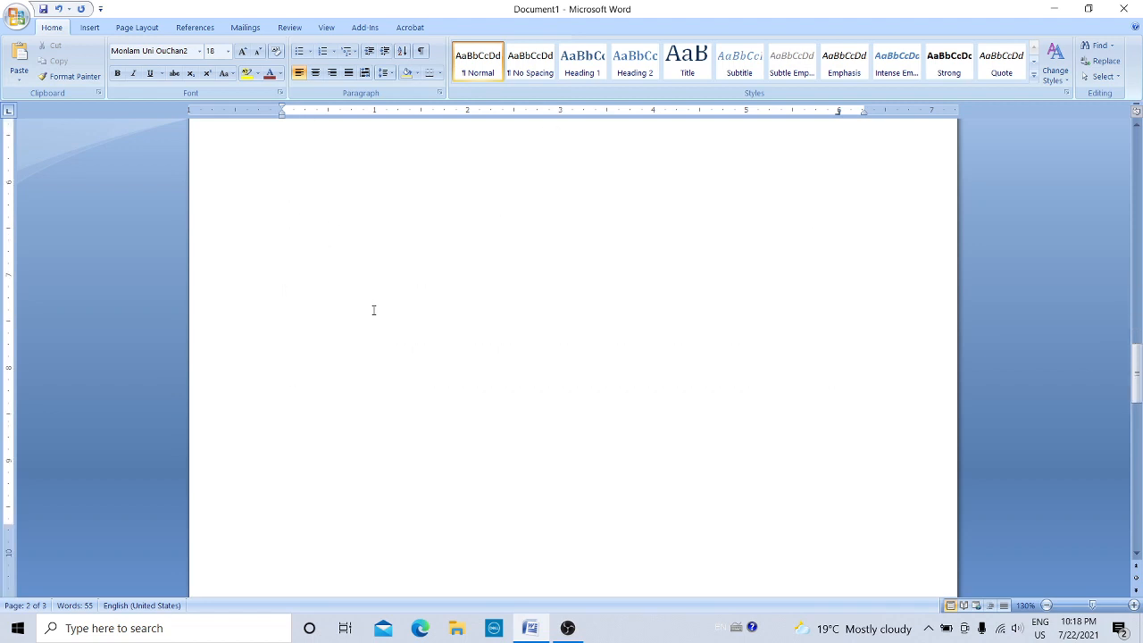
{"action": "scroll", "coordinate": [373, 310], "scroll_direction": "down", "scroll_amount": 8}
{"action": "left_click_drag", "start_coordinate": [282, 188], "coordinate": [359, 187]}
{"action": "left_click", "coordinate": [316, 73]}
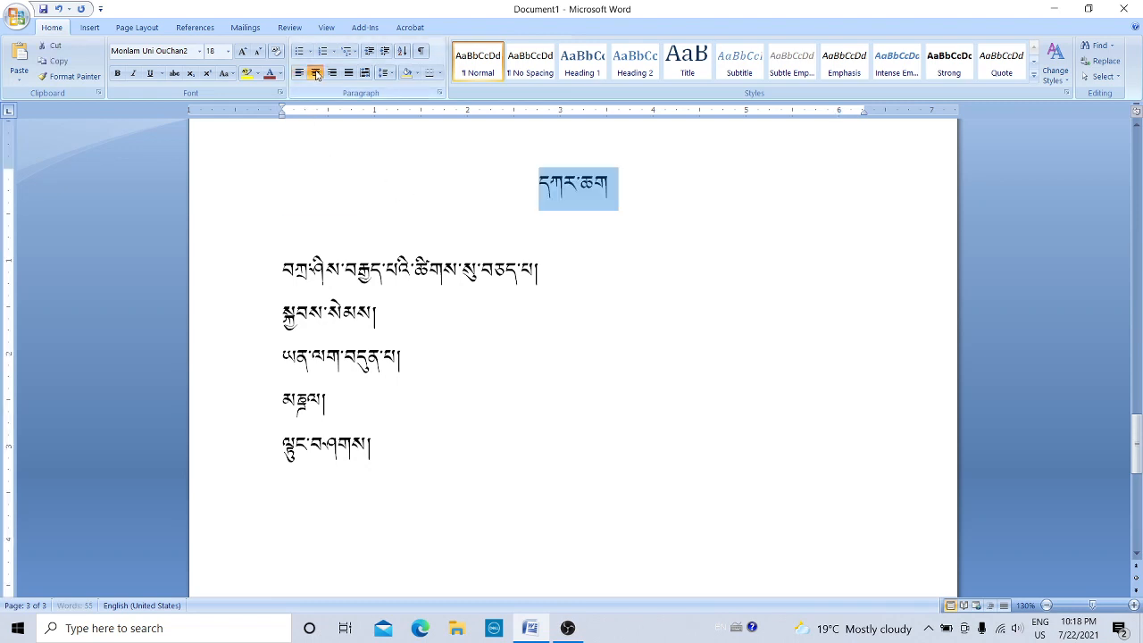
{"action": "left_click", "coordinate": [242, 51]}
{"action": "left_click", "coordinate": [242, 51]}
{"action": "left_click", "coordinate": [242, 51]}
Step: Give the five unnumbered entries on page 3 a left-aligned tab stop at 1" without a leader
{"action": "left_click_drag", "start_coordinate": [284, 276], "coordinate": [427, 479]}
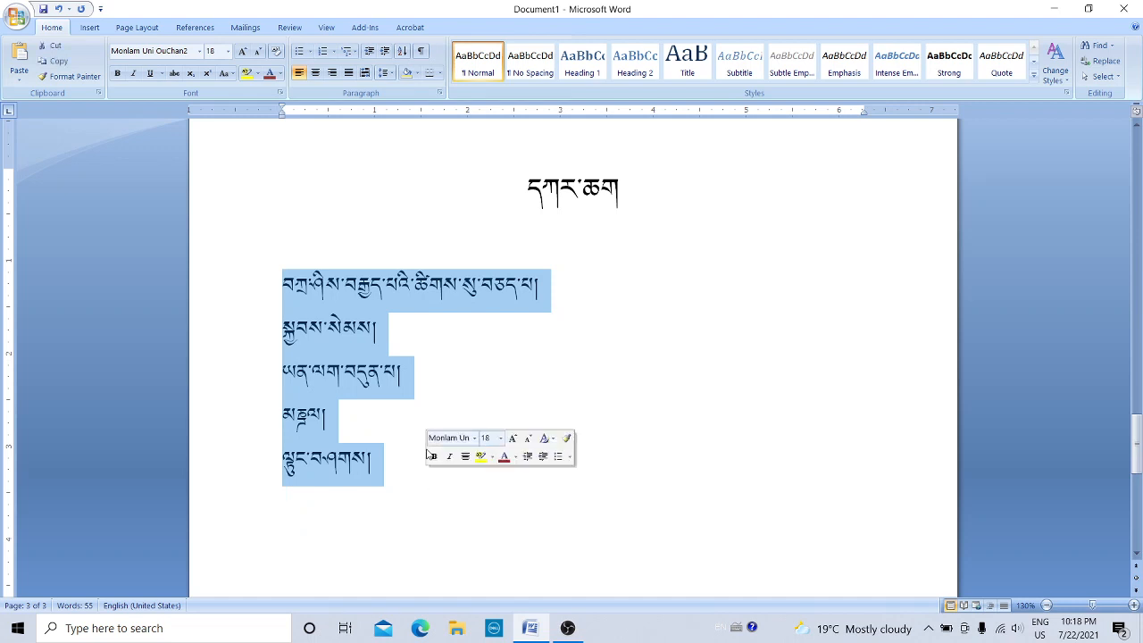
{"action": "left_click", "coordinate": [441, 95]}
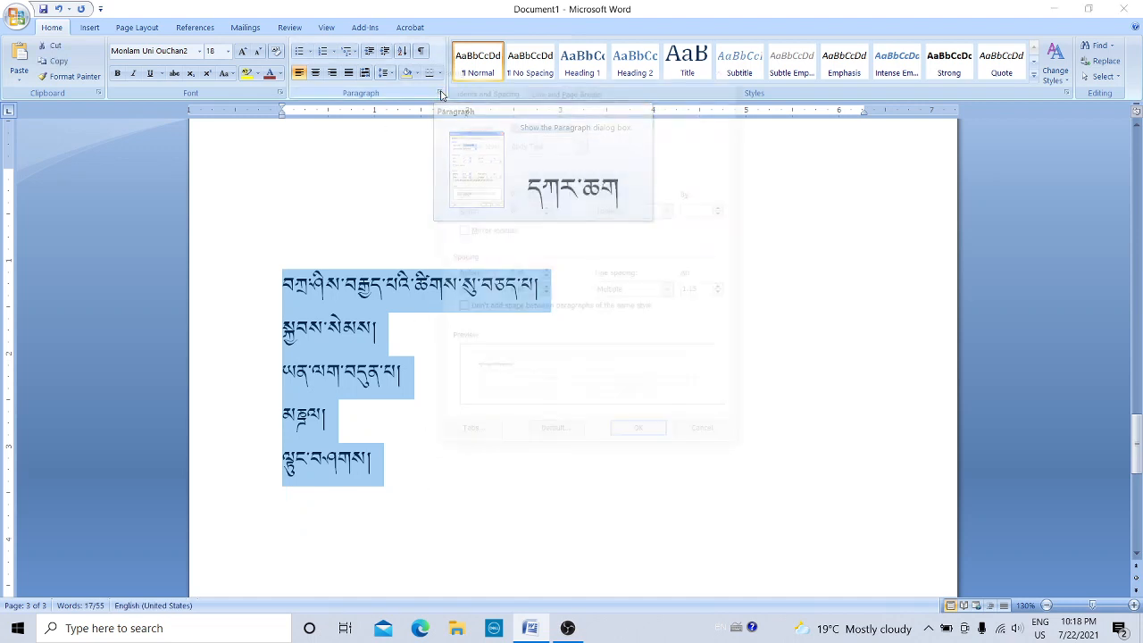
{"action": "left_click", "coordinate": [471, 438]}
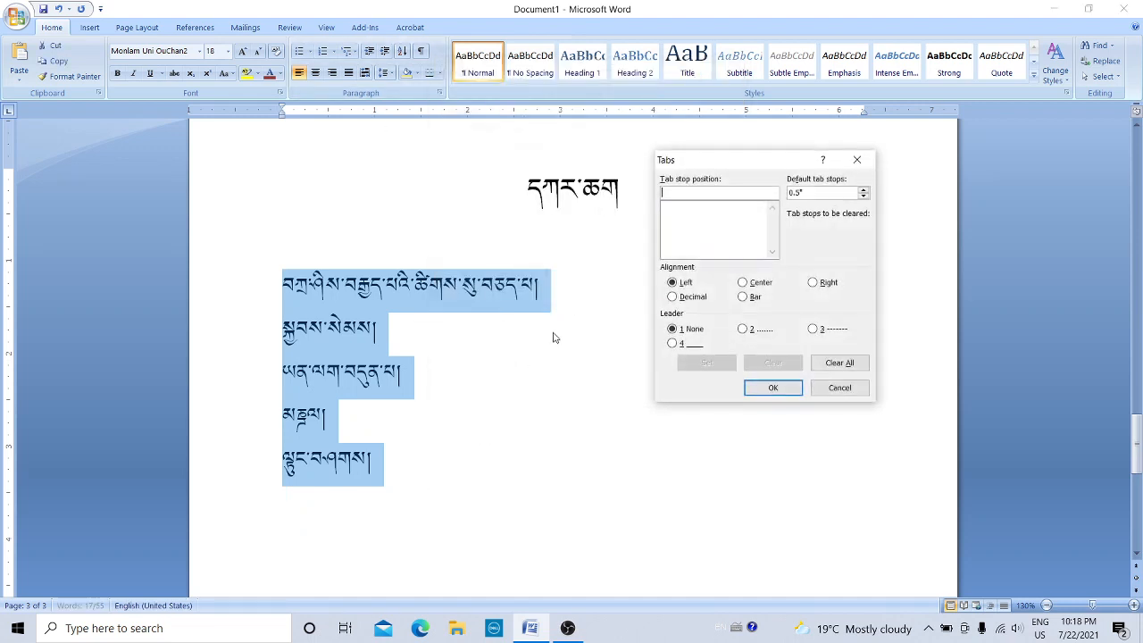
{"action": "left_click_drag", "start_coordinate": [738, 167], "coordinate": [707, 176]}
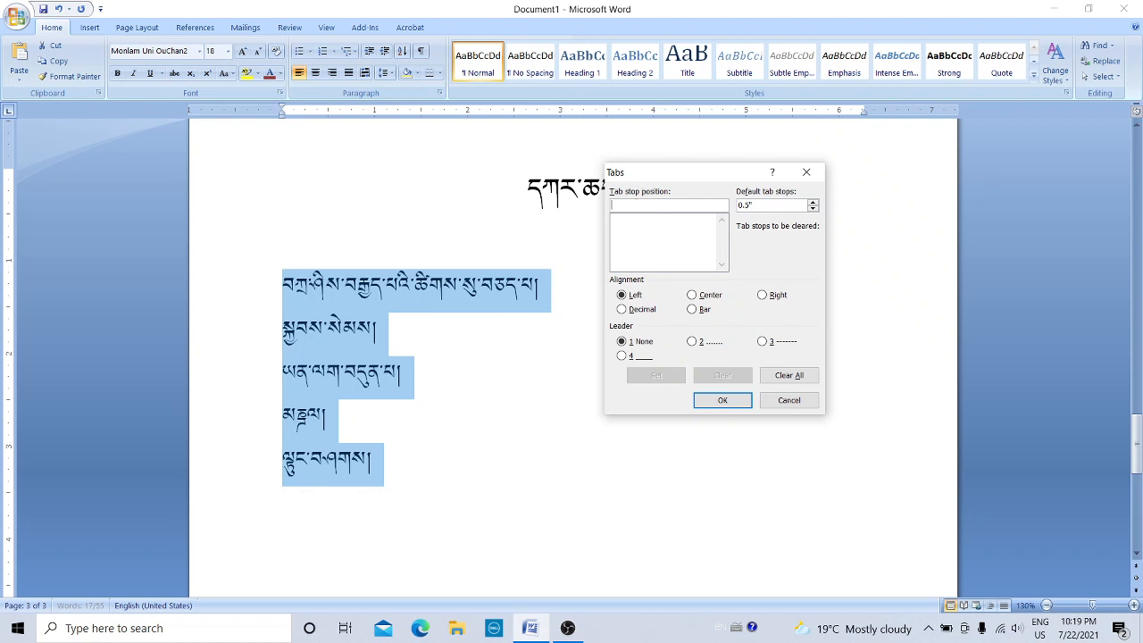
{"action": "type", "text": "1"}
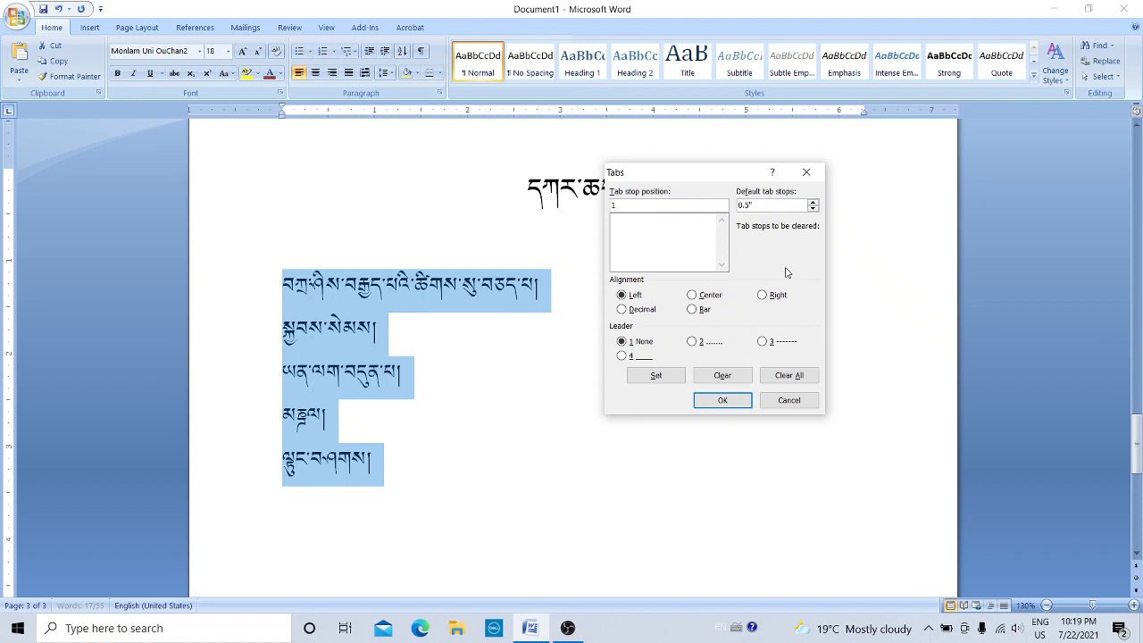
{"action": "key", "text": "Return"}
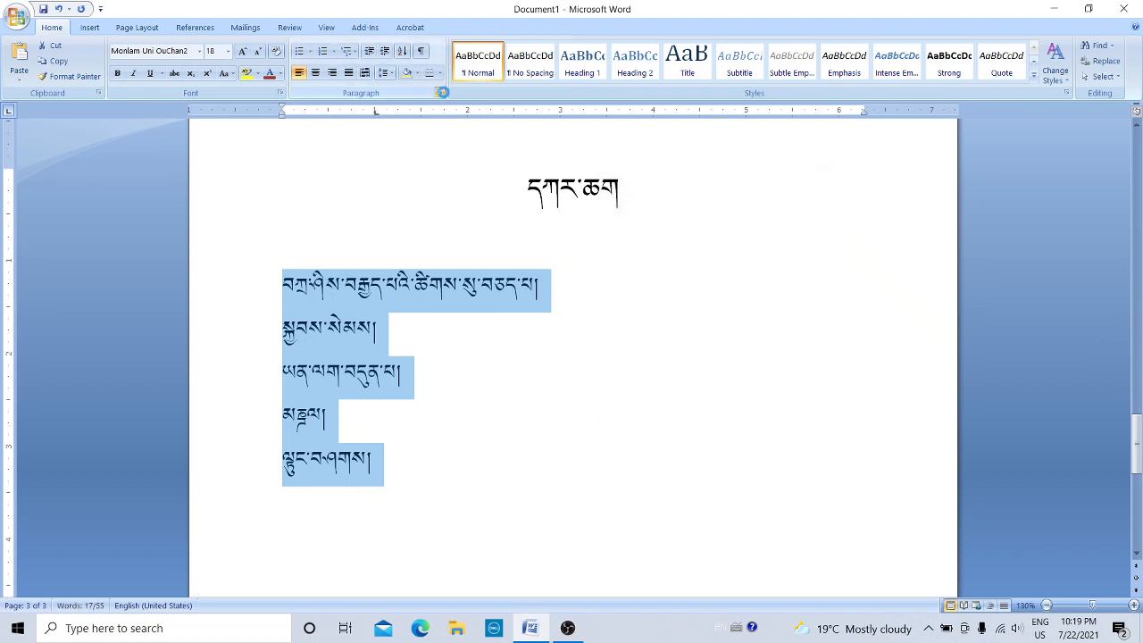
Step: Add a second tab stop at 6" to the same five entries, right-aligned with dotted leader style 2
{"action": "left_click", "coordinate": [439, 93]}
{"action": "left_click", "coordinate": [468, 436]}
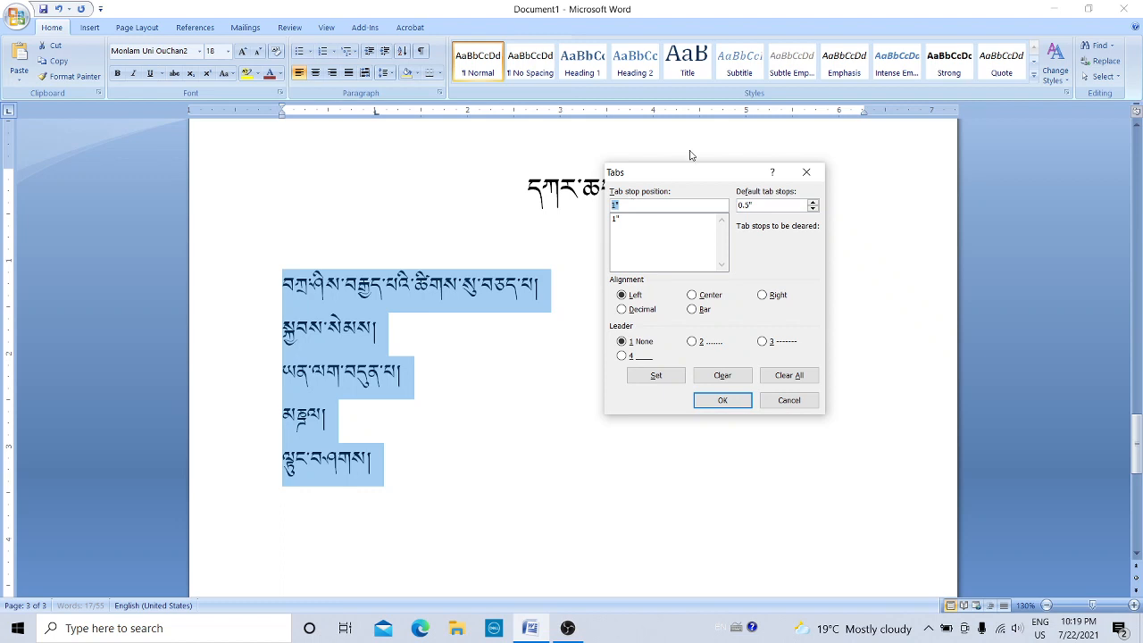
{"action": "type", "text": "6"}
{"action": "left_click", "coordinate": [763, 297]}
{"action": "left_click", "coordinate": [696, 344]}
{"action": "left_click", "coordinate": [724, 403]}
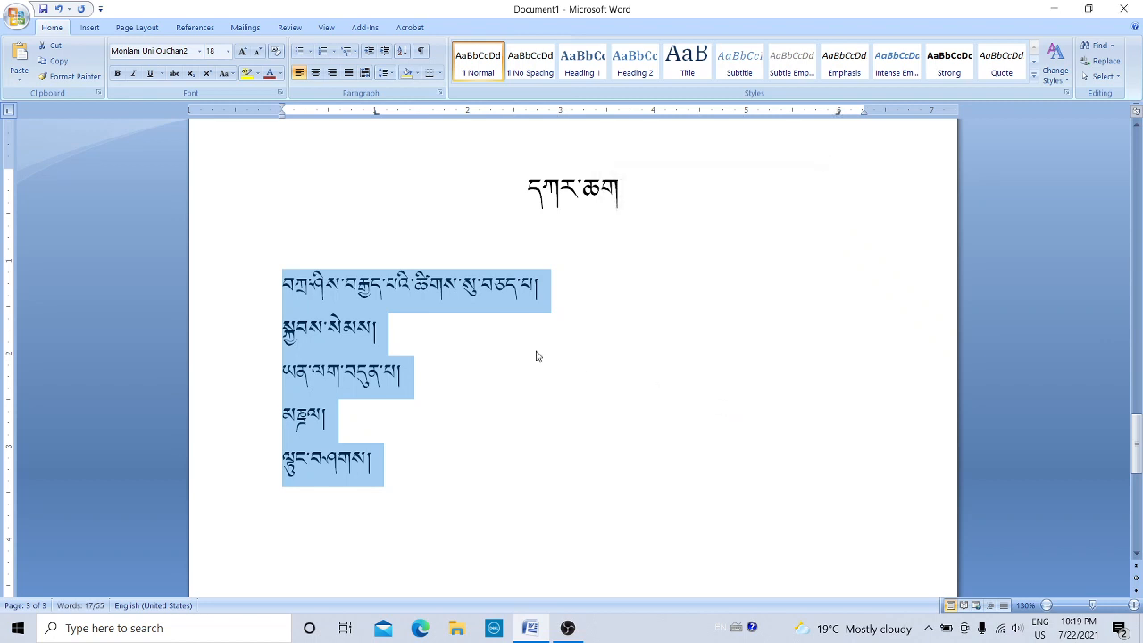
Step: Insert the Tibetan number ༡༽ at the start of the first entry on page 3, using the Tibetan keyboard layout
{"action": "left_click", "coordinate": [713, 299]}
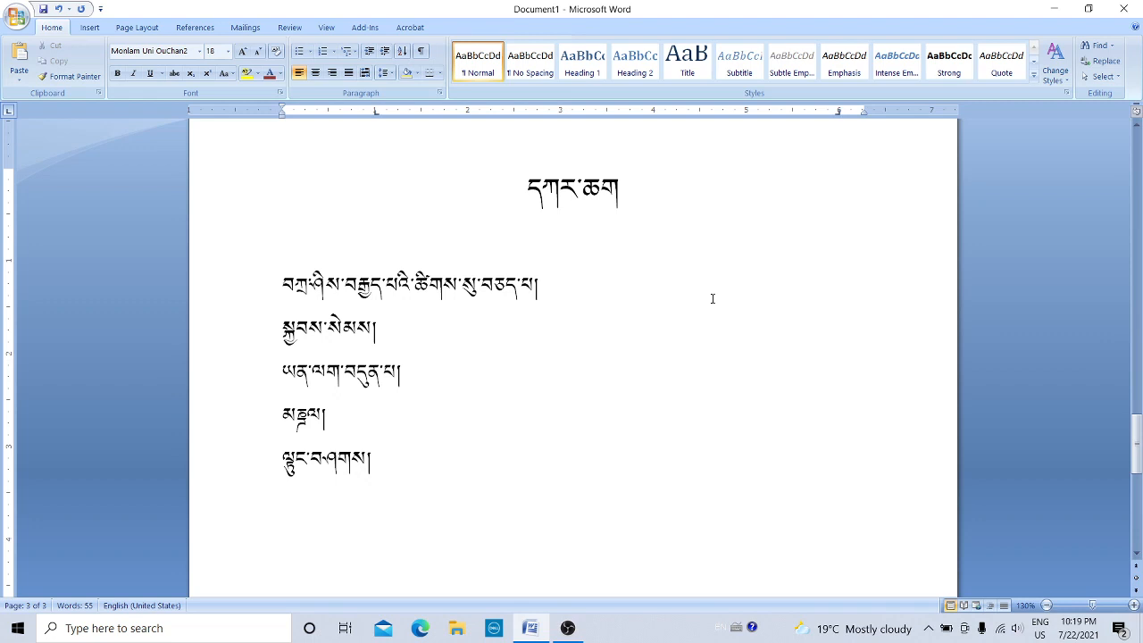
{"action": "key", "text": "alt+shift"}
{"action": "key", "text": "Home"}
{"action": "type", "text": "1"}
{"action": "key", "text": "BackSpace"}
{"action": "key", "text": "alt+shift"}
{"action": "type", "text": "༡༽"}
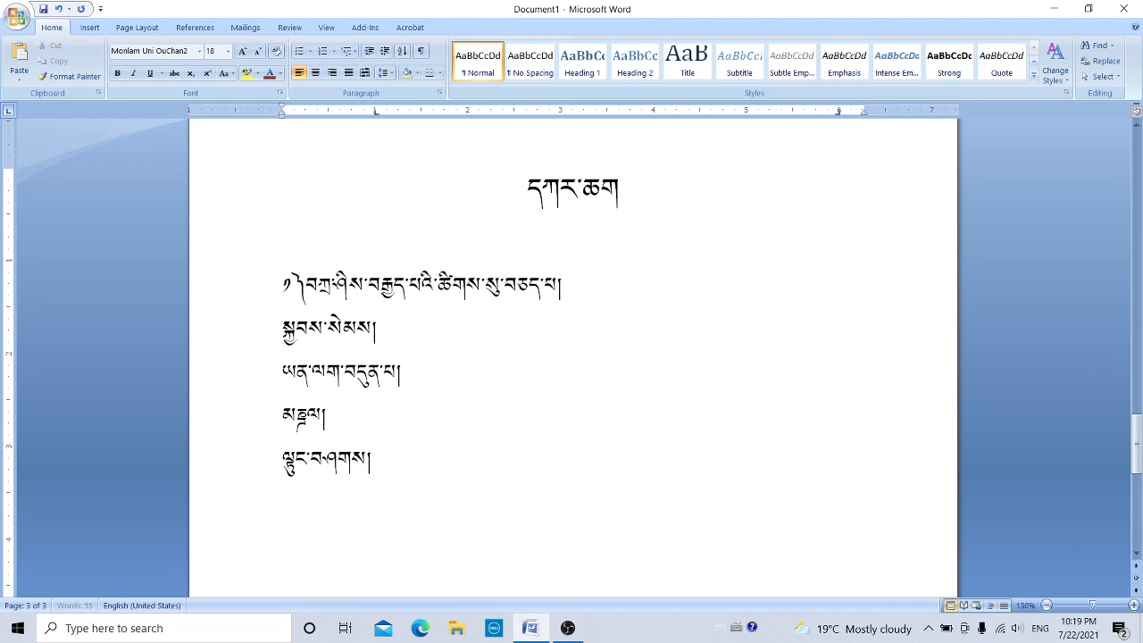
Step: Tab the first entry's text to the 1" stop and number the second entry ༢༽ with its text tabbed likewise
{"action": "key", "text": "Tab"}
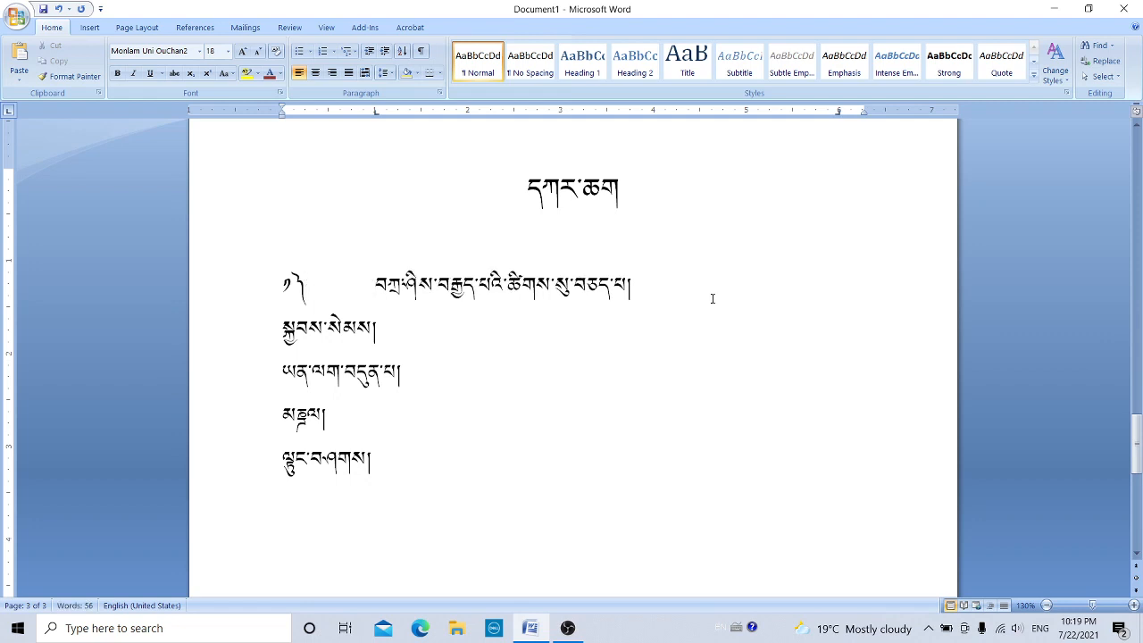
{"action": "key", "text": "Down"}
{"action": "key", "text": "Left"}
{"action": "key", "text": "Left"}
{"action": "key", "text": "Left"}
{"action": "key", "text": "Left"}
{"action": "key", "text": "Left"}
{"action": "key", "text": "Left"}
{"action": "key", "text": "Left"}
{"action": "key", "text": "Left"}
{"action": "type", "text": "༢"}
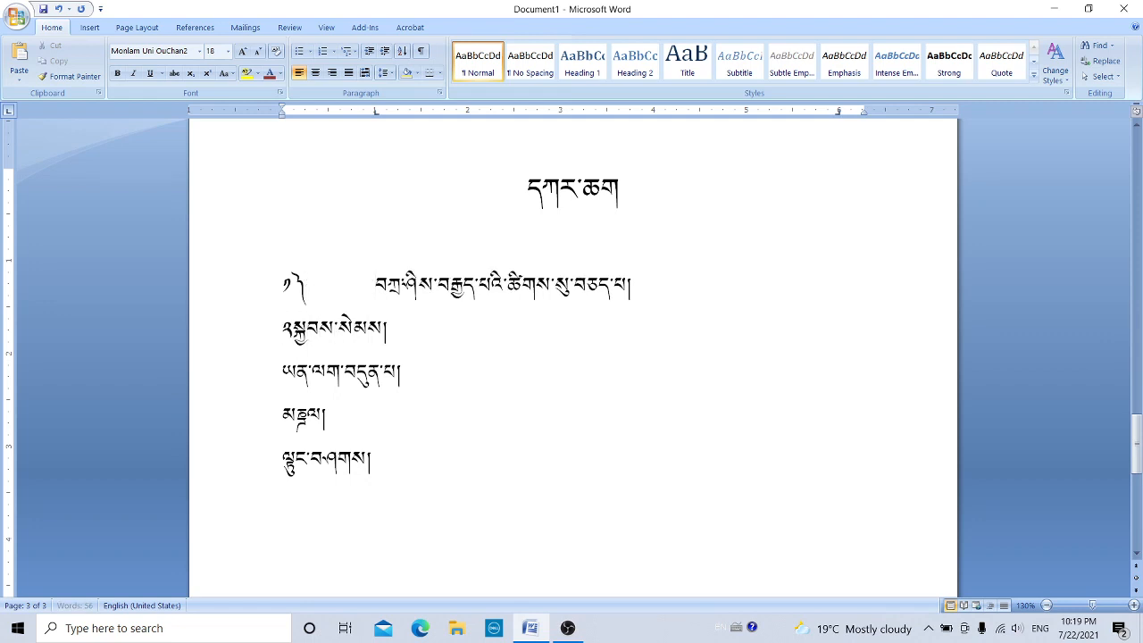
{"action": "type", "text": "༽"}
{"action": "key", "text": "Tab"}
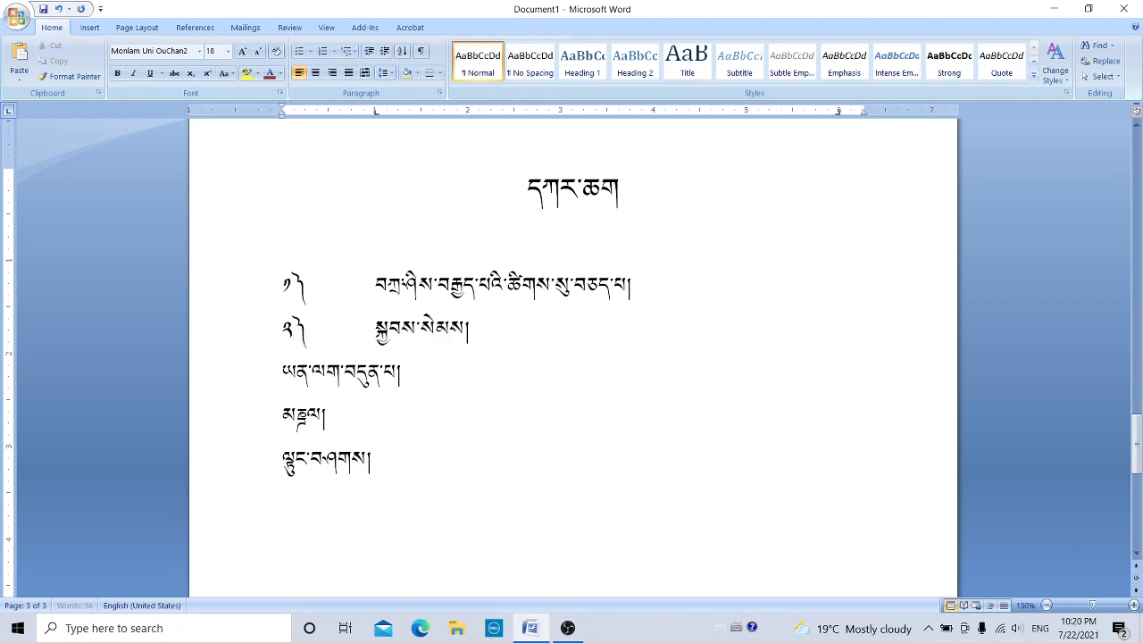
Step: Number the third entry on page 3 with ༣༽ and tab its text to the 1" stop
{"action": "key", "text": "Down"}
{"action": "key", "text": "Left"}
{"action": "key", "text": "Left"}
{"action": "key", "text": "Left"}
{"action": "key", "text": "Left"}
{"action": "key", "text": "Left"}
{"action": "key", "text": "Left"}
{"action": "key", "text": "Left"}
{"action": "type", "text": "༣"}
{"action": "key", "text": "Tab"}
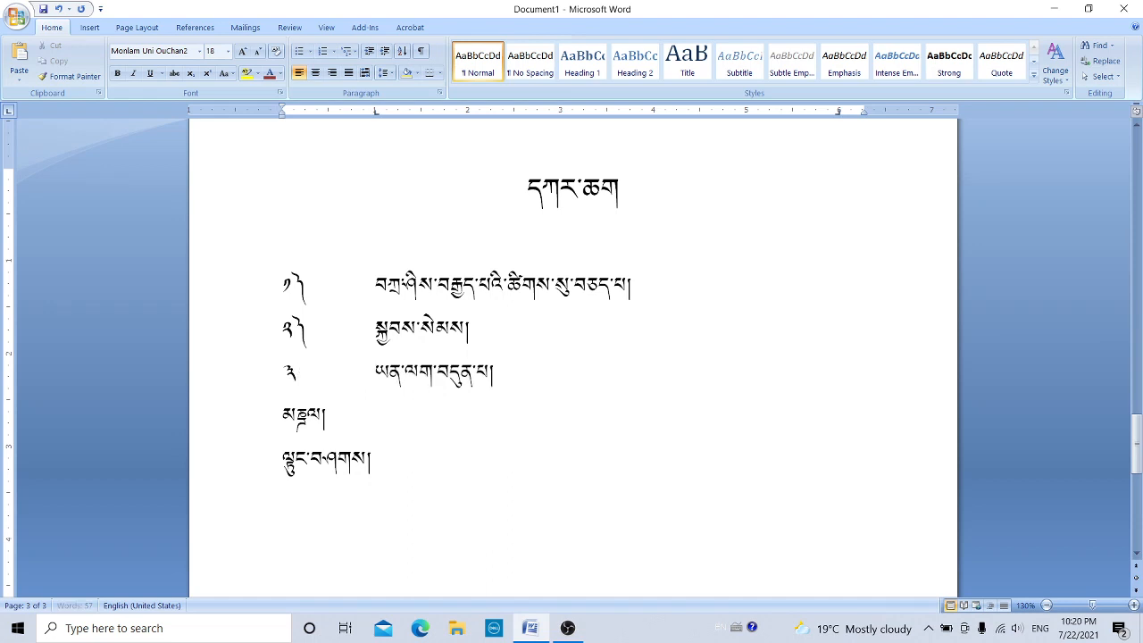
{"action": "key", "text": "BackSpace"}
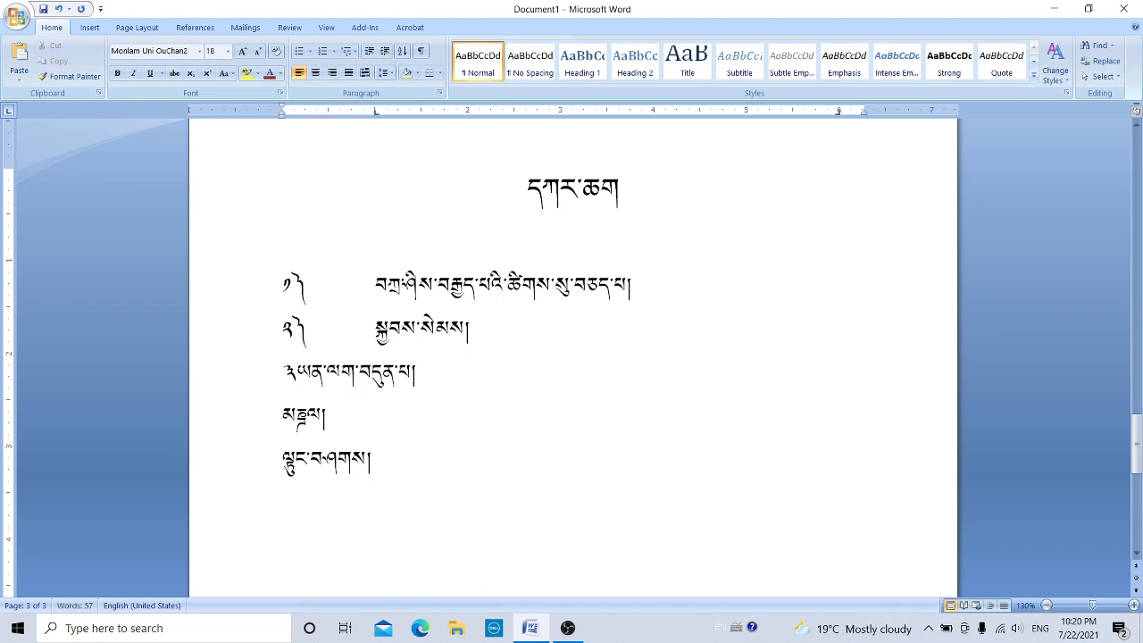
{"action": "type", "text": "༽"}
{"action": "key", "text": "Tab"}
Step: Number the fourth entry on page 3 with ༤༽ and tab its text to the 1" stop
{"action": "key", "text": "Down"}
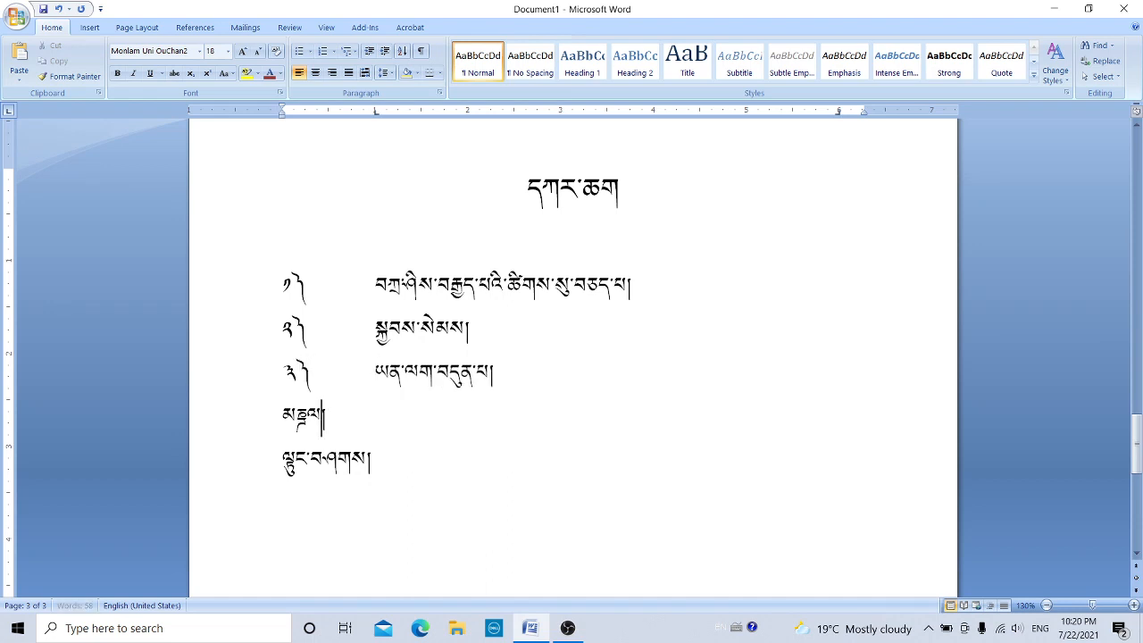
{"action": "key", "text": "Left"}
{"action": "key", "text": "Left"}
{"action": "key", "text": "Left"}
{"action": "key", "text": "Left"}
{"action": "type", "text": "༤"}
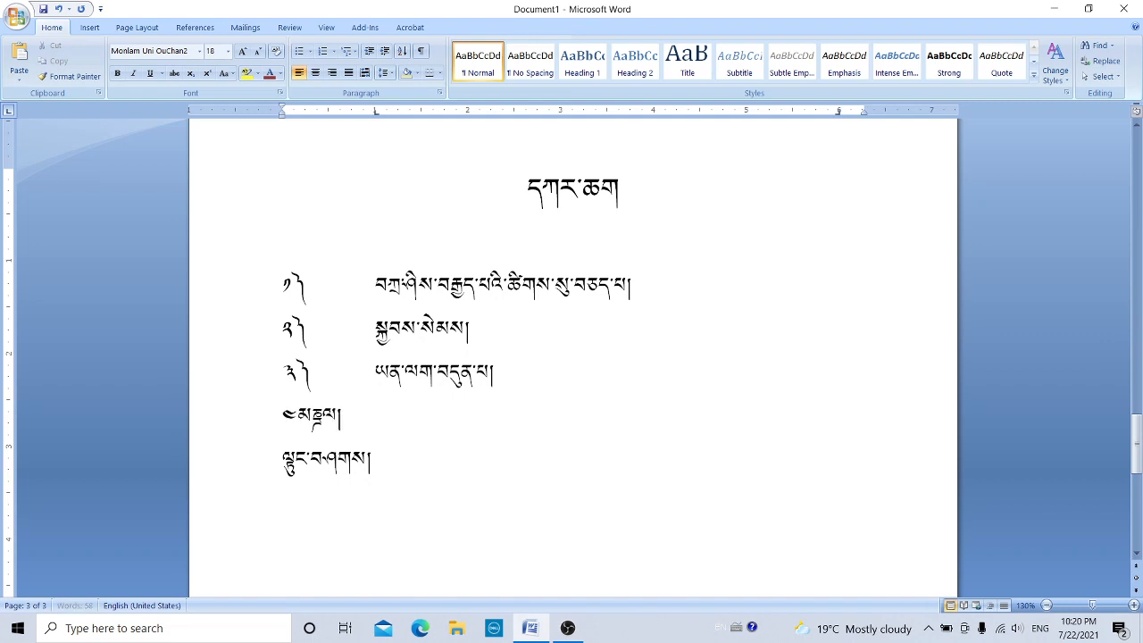
{"action": "type", "text": "༽"}
{"action": "key", "text": "Tab"}
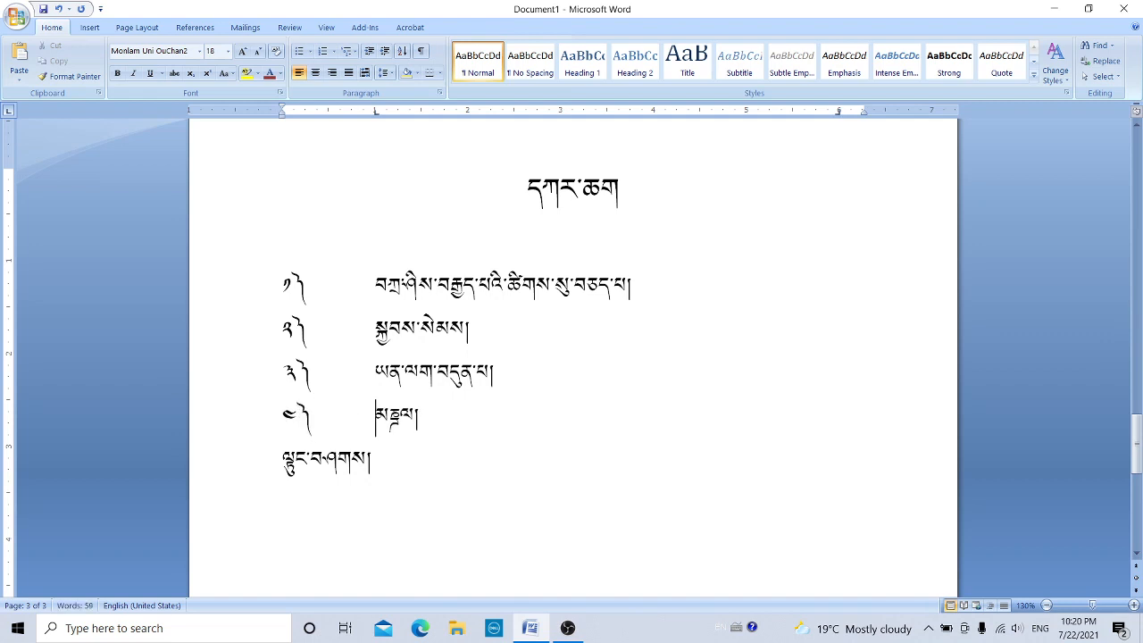
Step: Number the fifth entry on page 3 with ༥༽ and tab its text to the 1" stop
{"action": "key", "text": "Down"}
{"action": "key", "text": "Left"}
{"action": "key", "text": "Left"}
{"action": "key", "text": "Left"}
{"action": "key", "text": "Left"}
{"action": "key", "text": "Left"}
{"action": "key", "text": "Left"}
{"action": "key", "text": "Left"}
{"action": "key", "text": "Left"}
{"action": "key", "text": "Left"}
{"action": "type", "text": "༥"}
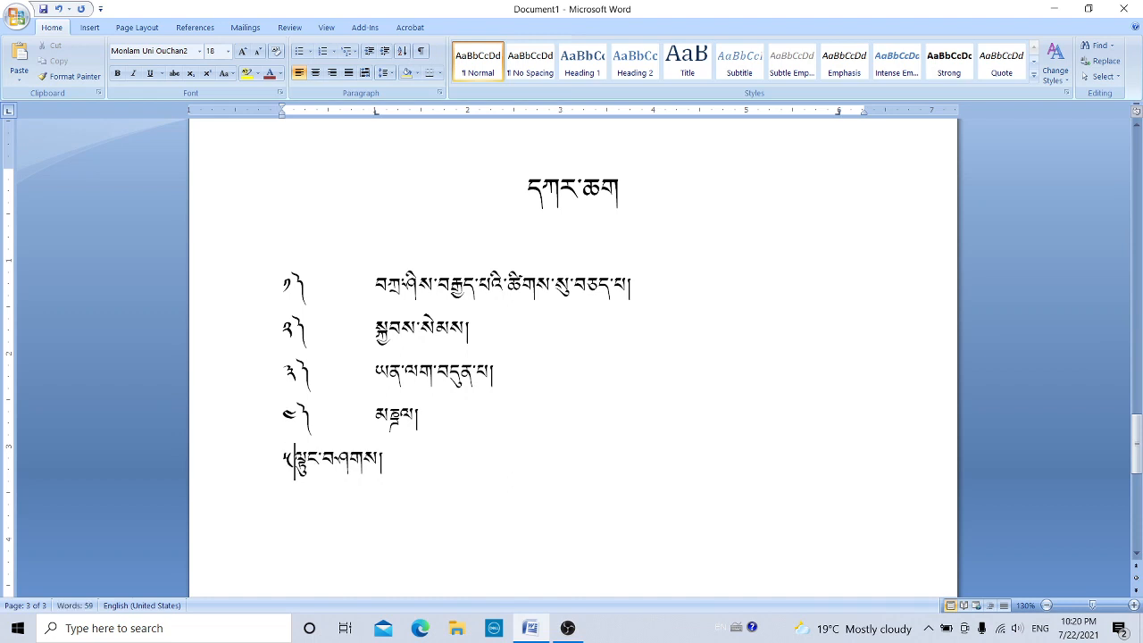
{"action": "type", "text": "༽"}
{"action": "key", "text": "Tab"}
Step: Add the page number 1 at the dotted-leader tab stop after the first entry's text
{"action": "key", "text": "Up"}
{"action": "key", "text": "Up"}
{"action": "key", "text": "Up"}
{"action": "key", "text": "Up"}
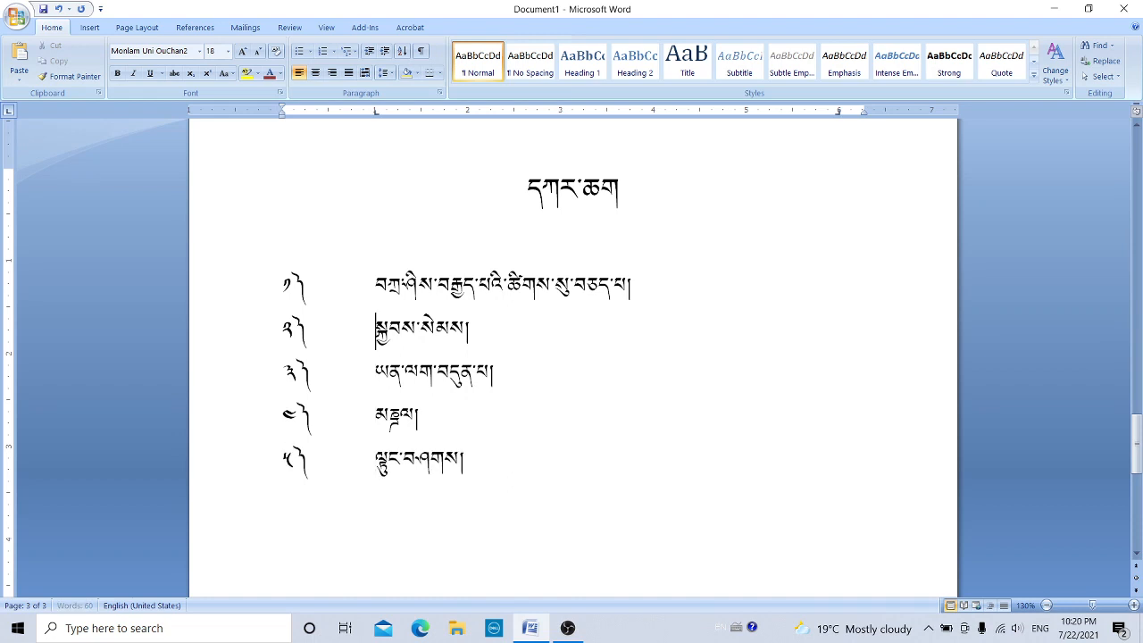
{"action": "key", "text": "Right"}
{"action": "key", "text": "Right"}
{"action": "key", "text": "Right"}
{"action": "key", "text": "Right"}
{"action": "key", "text": "Right"}
{"action": "key", "text": "Right"}
{"action": "key", "text": "Right"}
{"action": "key", "text": "Right"}
{"action": "key", "text": "Right"}
{"action": "key", "text": "Right"}
{"action": "key", "text": "Right"}
{"action": "key", "text": "Right"}
{"action": "key", "text": "Right"}
{"action": "key", "text": "Right"}
{"action": "key", "text": "Right"}
{"action": "key", "text": "Right"}
{"action": "key", "text": "Right"}
{"action": "key", "text": "Right"}
{"action": "key", "text": "Right"}
{"action": "key", "text": "Right"}
{"action": "key", "text": "Right"}
{"action": "key", "text": "Right"}
{"action": "key", "text": "Right"}
{"action": "key", "text": "Right"}
{"action": "key", "text": "Tab"}
{"action": "left_click", "coordinate": [713, 299]}
{"action": "key", "text": "Right"}
{"action": "key", "text": "Left"}
{"action": "type", "text": "1"}
Step: Add the dotted-leader page numbers 2 and 8 at the end of the second and third entries
{"action": "key", "text": "Up"}
{"action": "key", "text": "Down"}
{"action": "key", "text": "Right"}
{"action": "key", "text": "Down"}
{"action": "key", "text": "Left"}
{"action": "key", "text": "Tab"}
{"action": "type", "text": "2"}
{"action": "key", "text": "Down"}
{"action": "key", "text": "Tab"}
Step: Add the dotted-leader page numbers 10 and 100 at the end of the fourth and fifth entries
{"action": "key", "text": "Down"}
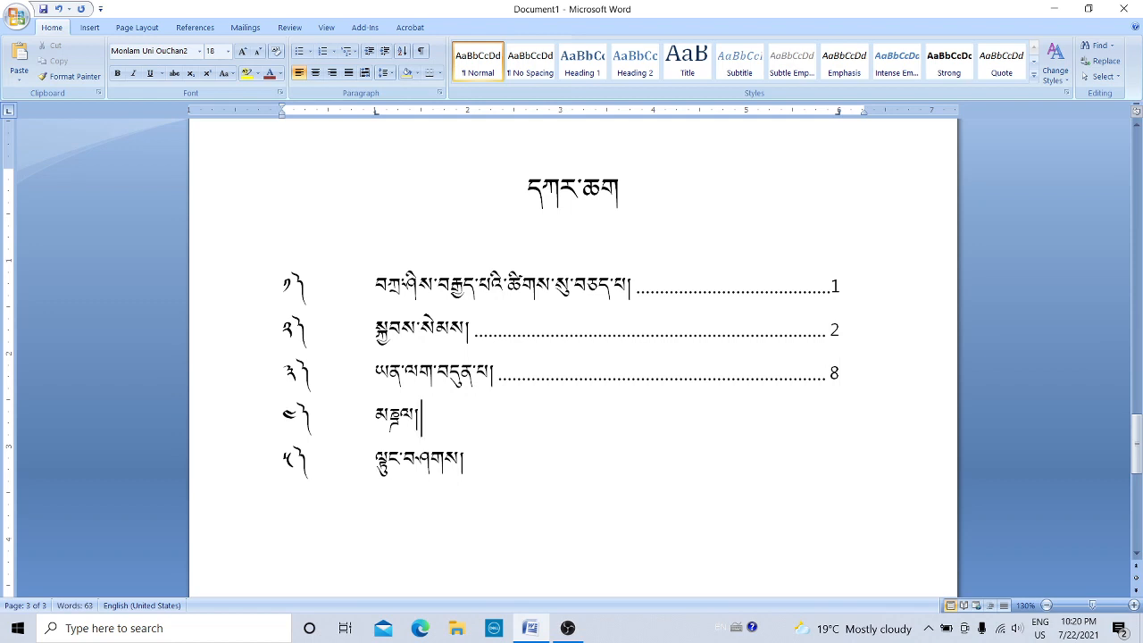
{"action": "key", "text": "Tab"}
{"action": "type", "text": "10"}
{"action": "key", "text": "Down"}
{"action": "type", "text": "100"}
{"action": "left_click", "coordinate": [451, 329]}
{"action": "scroll", "coordinate": [368, 319], "scroll_direction": "up", "scroll_amount": 1}
{"action": "scroll", "coordinate": [368, 323], "scroll_direction": "down", "scroll_amount": 2}
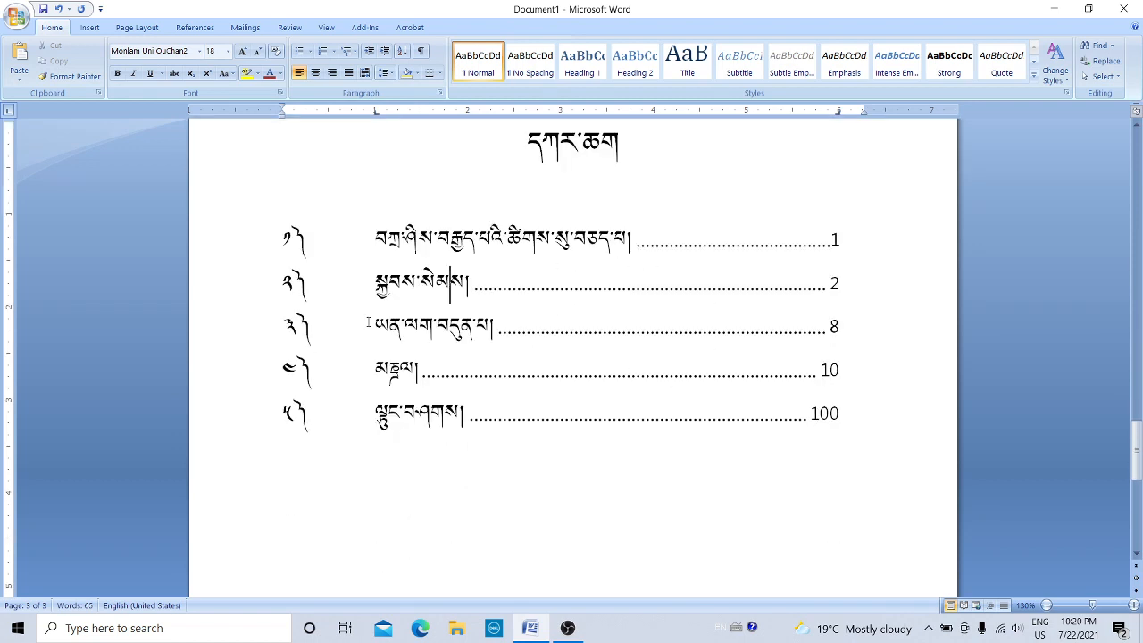
Step: Review the alignment and leader settings of the 1" and 6" tab stops on the five entries
{"action": "left_click", "coordinate": [286, 239]}
{"action": "left_click_drag", "start_coordinate": [286, 240], "coordinate": [860, 413]}
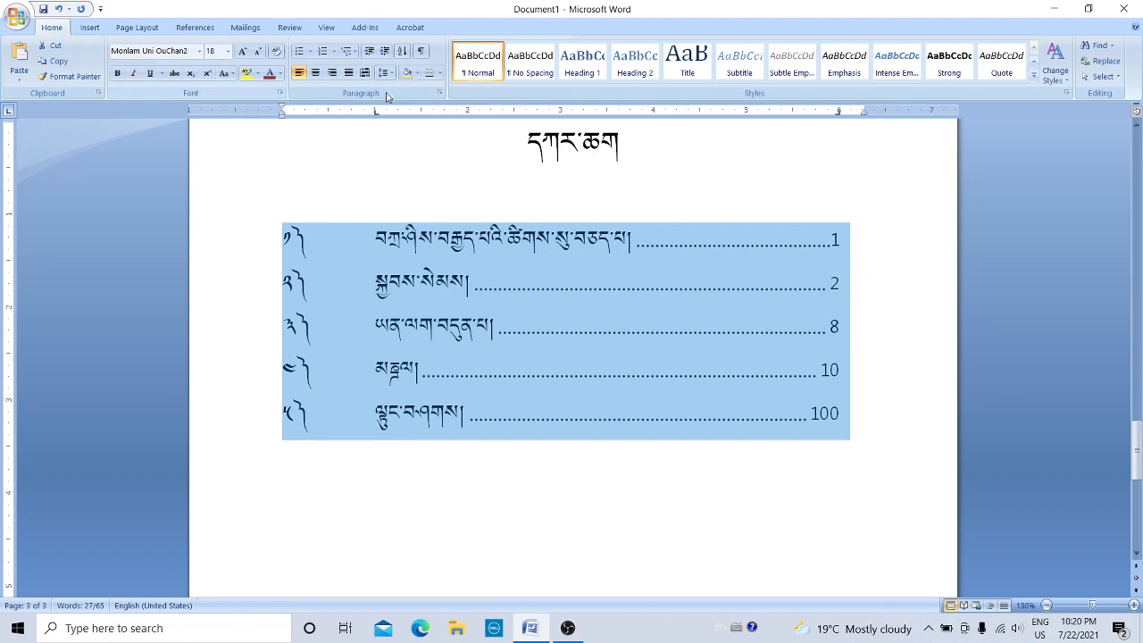
{"action": "left_click", "coordinate": [439, 93]}
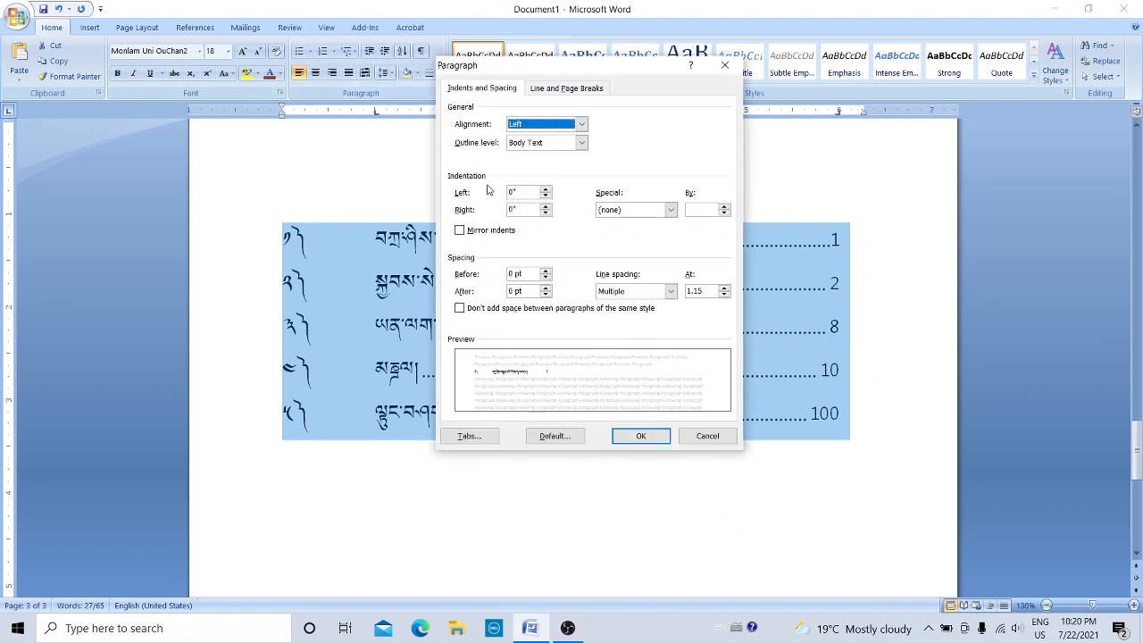
{"action": "left_click", "coordinate": [468, 436]}
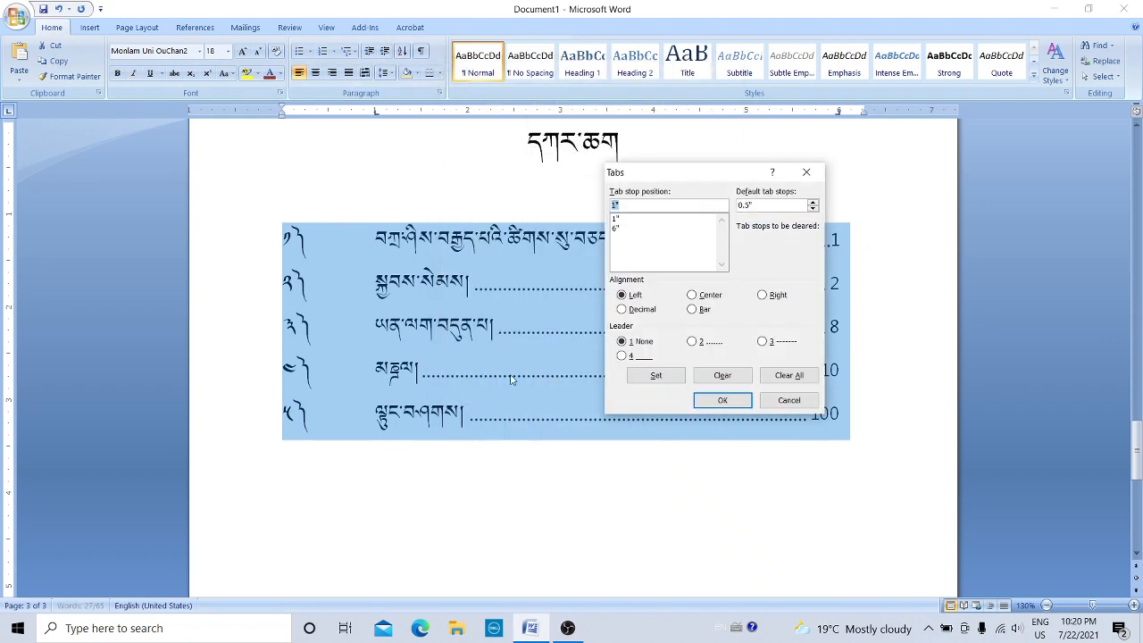
{"action": "left_click", "coordinate": [616, 219]}
{"action": "left_click", "coordinate": [618, 227]}
{"action": "left_click", "coordinate": [617, 219]}
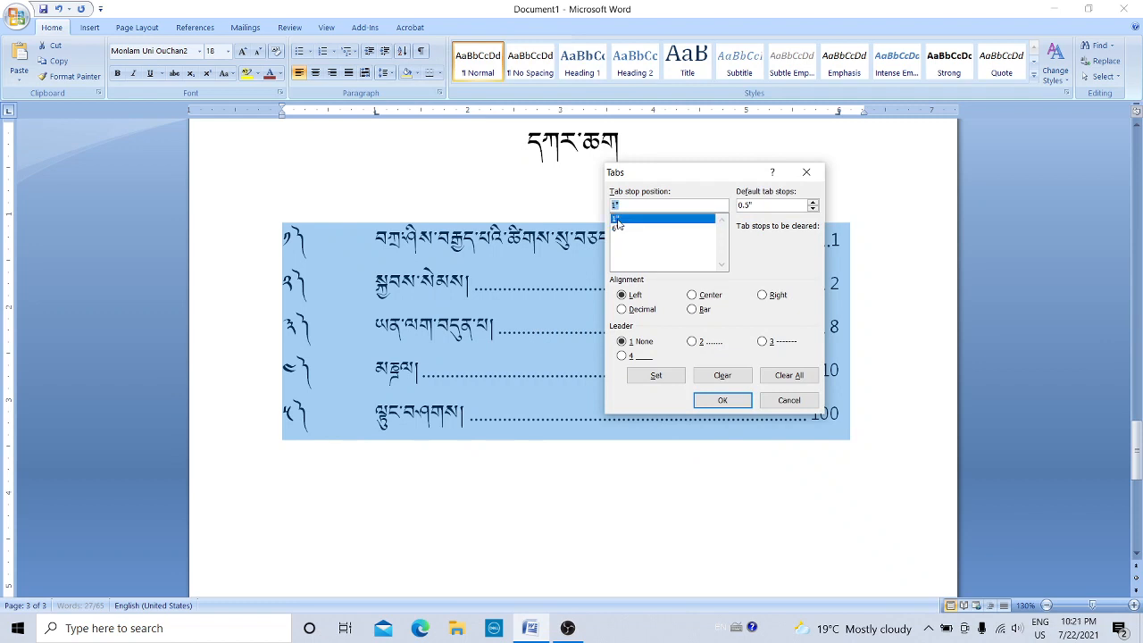
{"action": "left_click", "coordinate": [623, 229]}
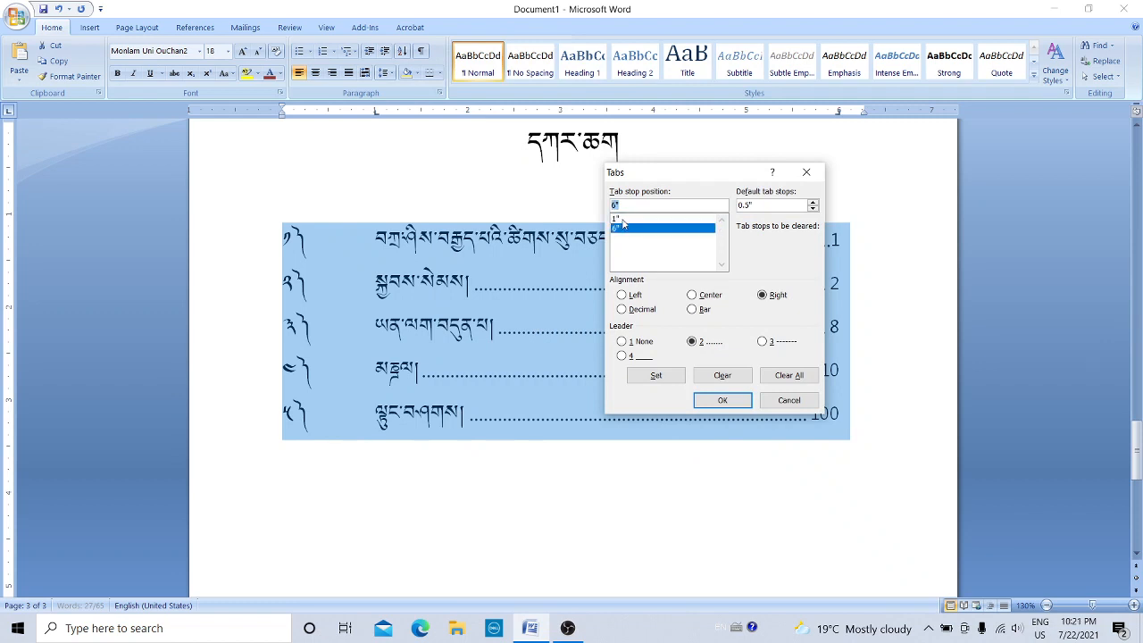
{"action": "left_click", "coordinate": [624, 220]}
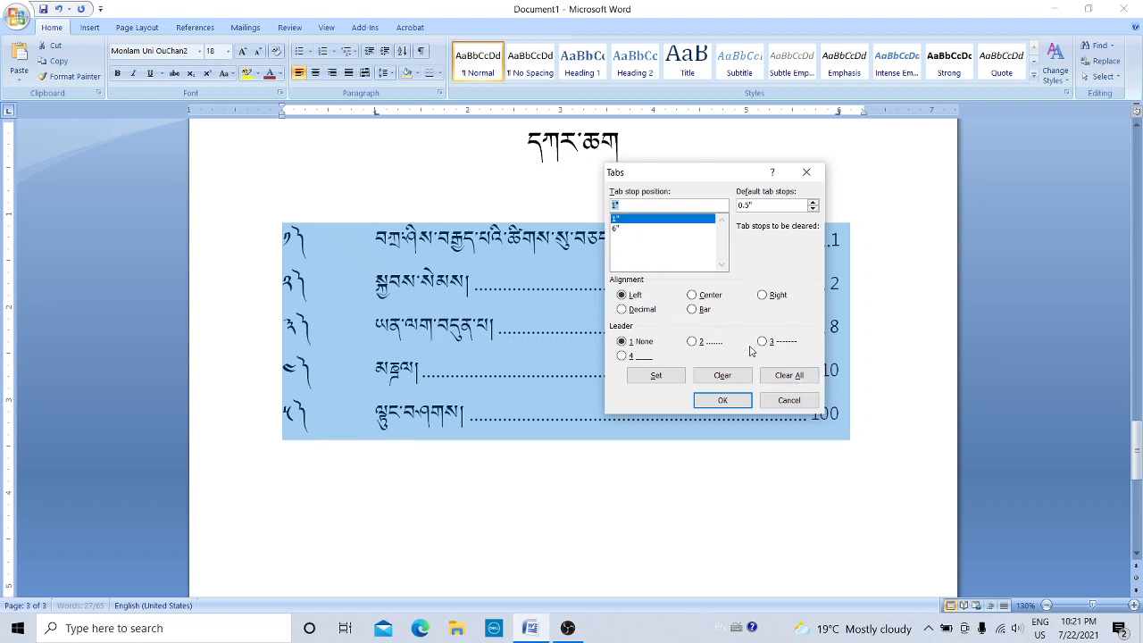
{"action": "left_click", "coordinate": [627, 204]}
{"action": "left_click_drag", "start_coordinate": [626, 204], "coordinate": [613, 205]}
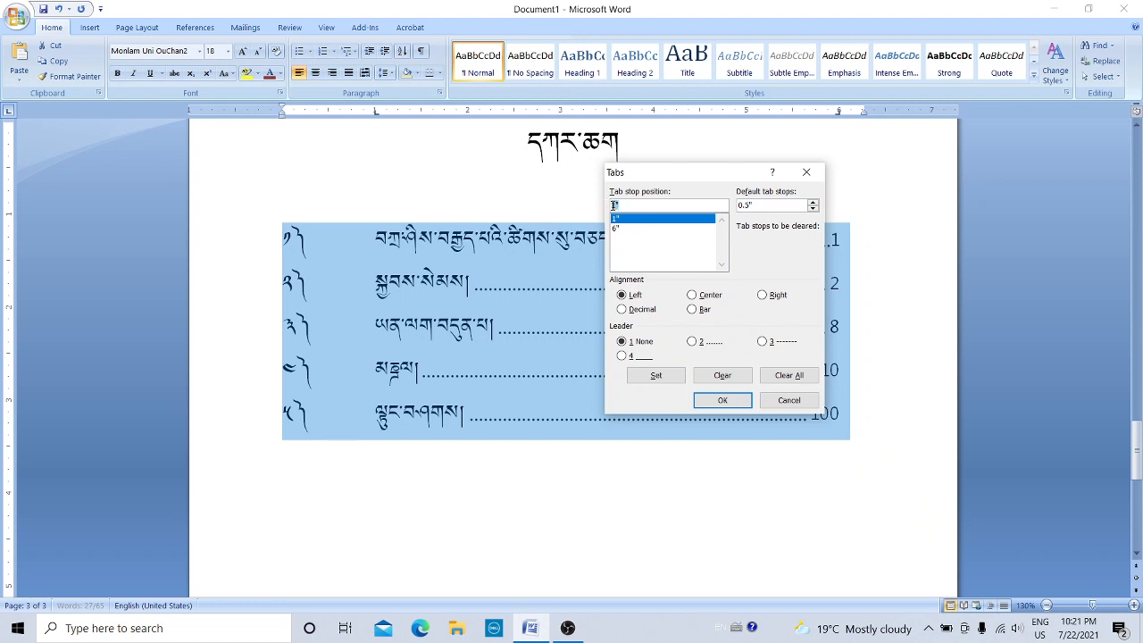
{"action": "left_click", "coordinate": [789, 400]}
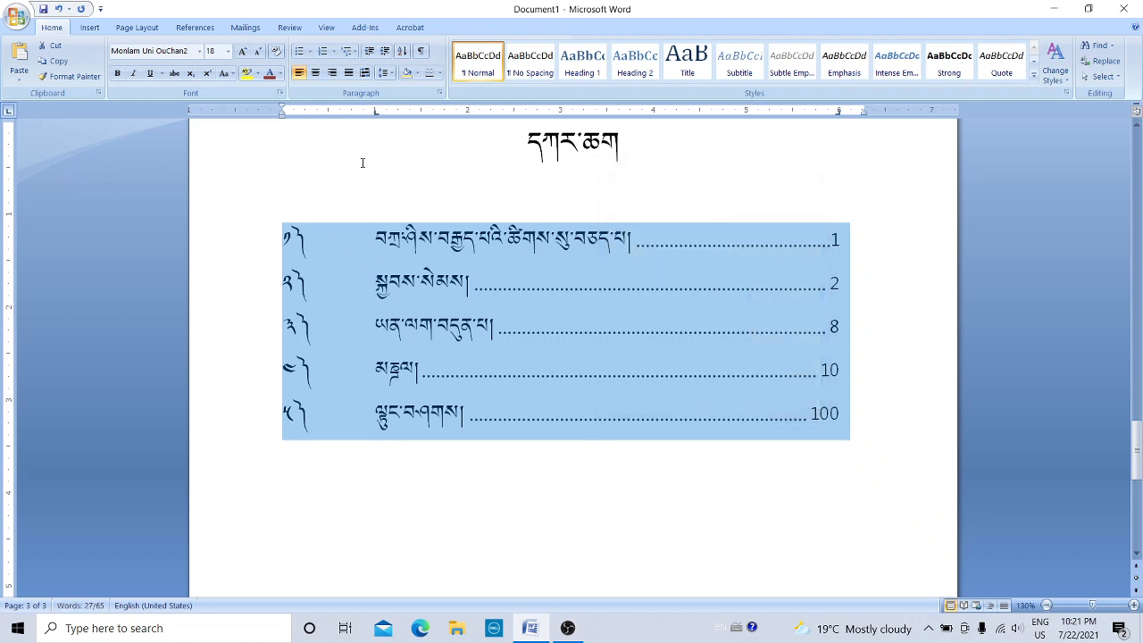
{"action": "left_click", "coordinate": [438, 93]}
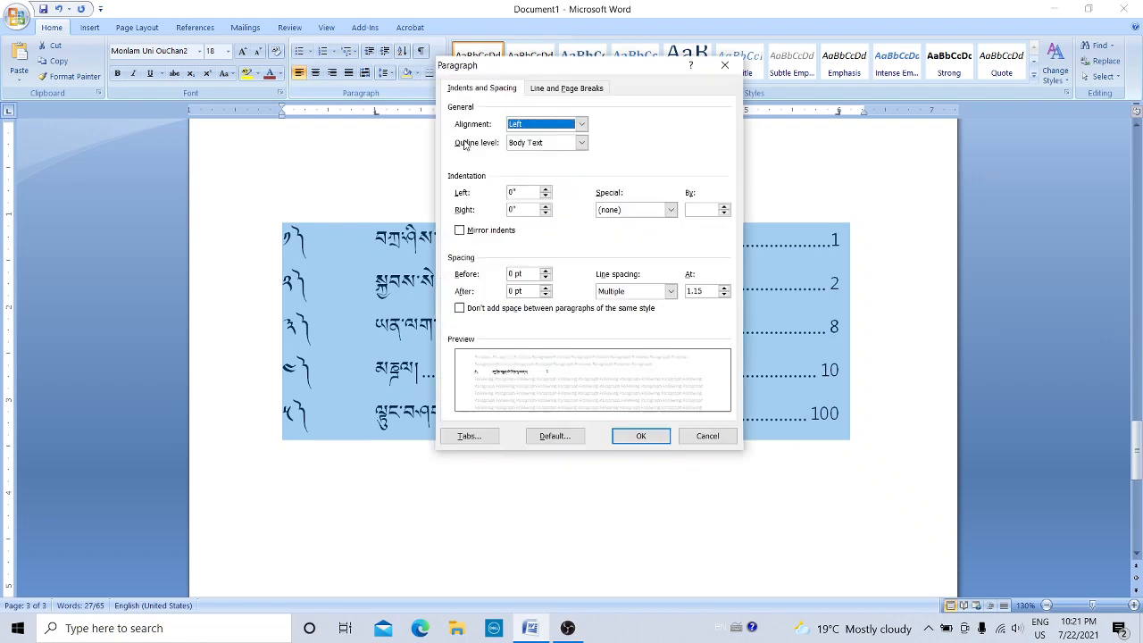
{"action": "left_click", "coordinate": [470, 436]}
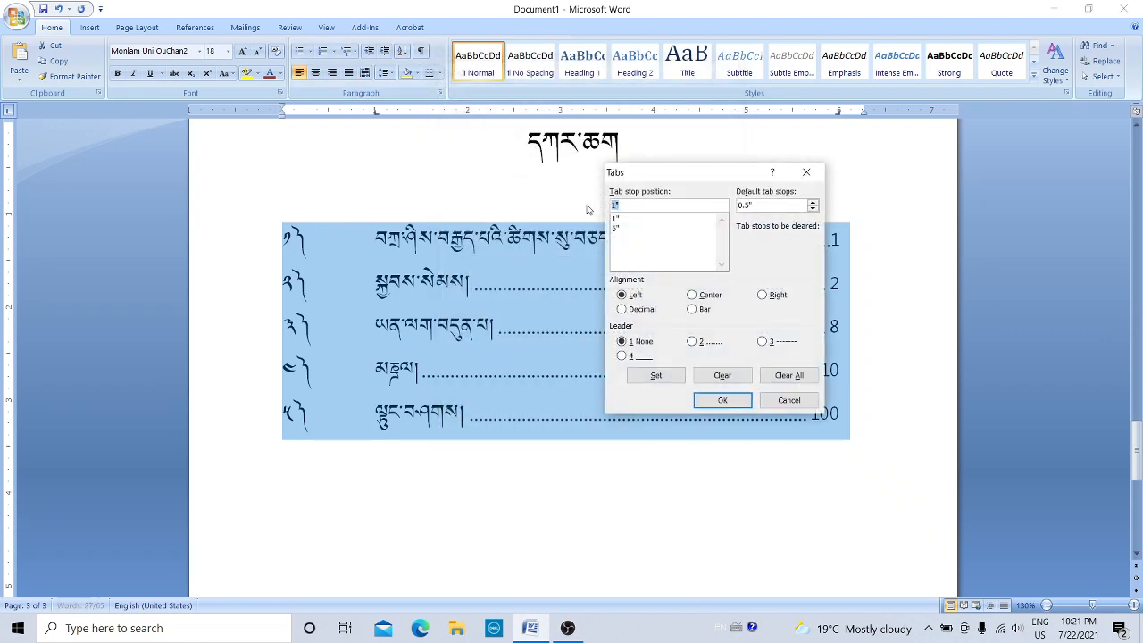
{"action": "type", "text": "6"}
{"action": "left_click", "coordinate": [759, 295]}
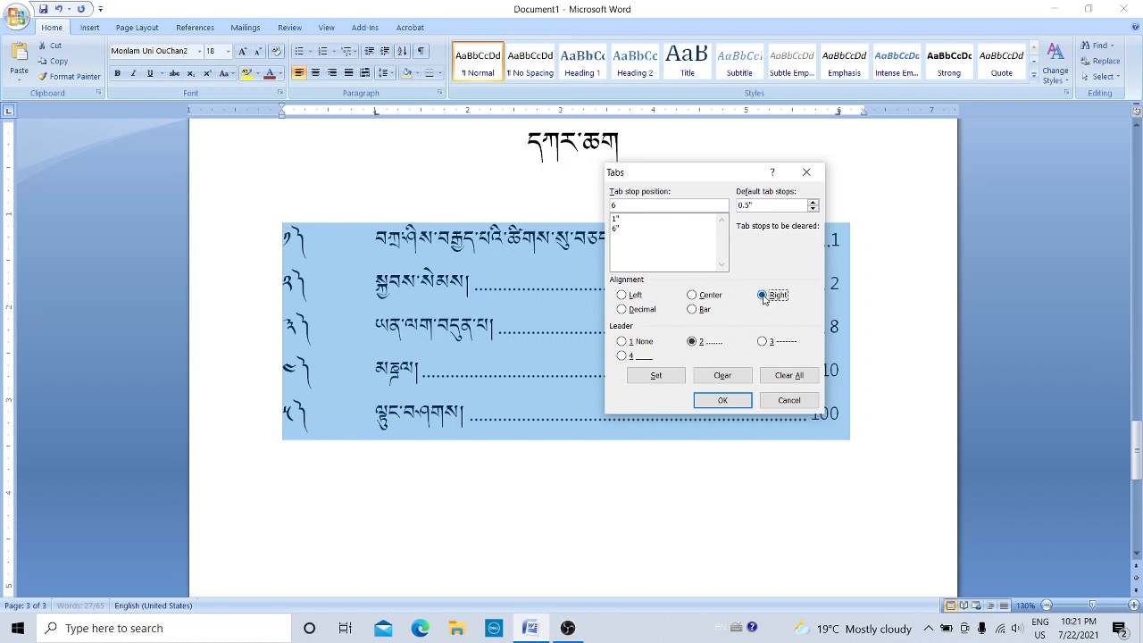
{"action": "left_click", "coordinate": [694, 347]}
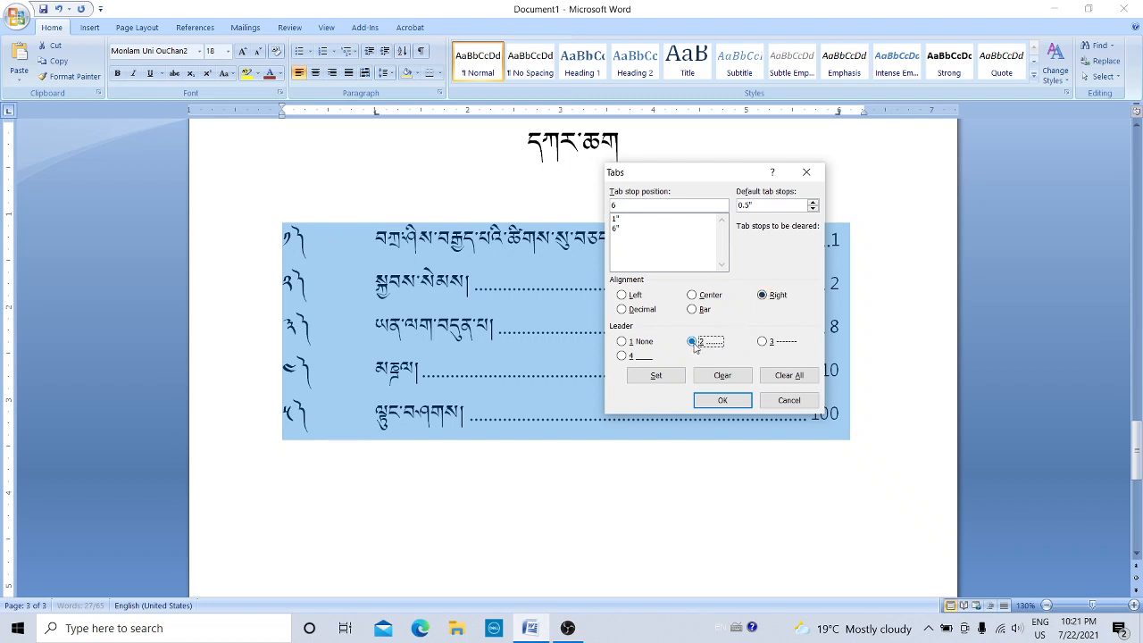
{"action": "left_click", "coordinate": [783, 401]}
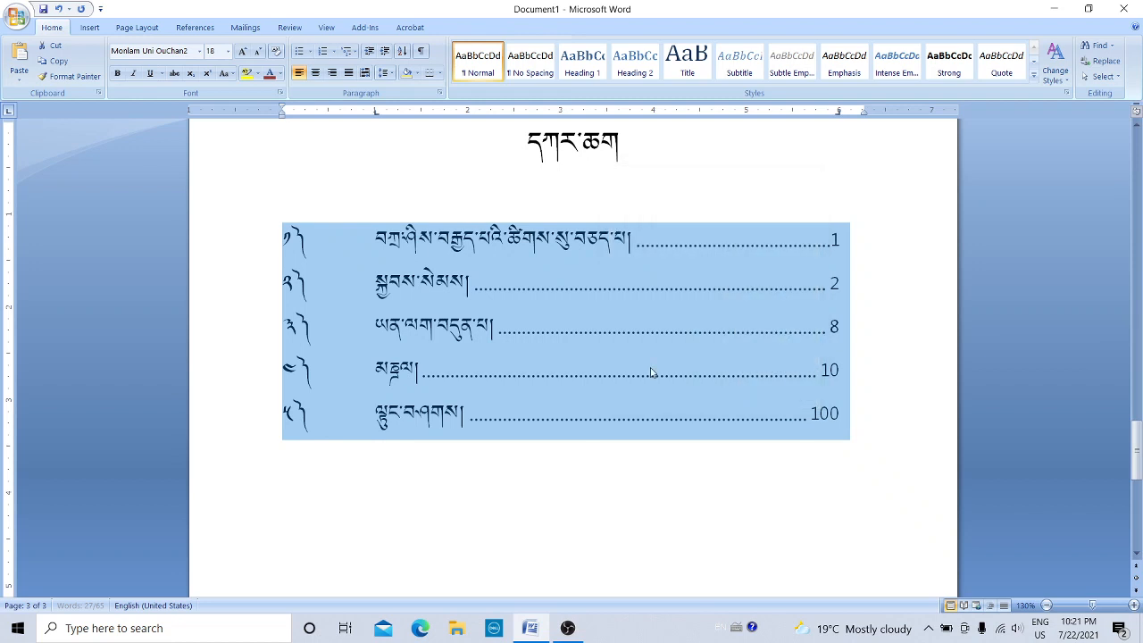
Step: Move the left tab stop of all five entries to about 0.7" to narrow the gap after the numbers
{"action": "left_click", "coordinate": [368, 236]}
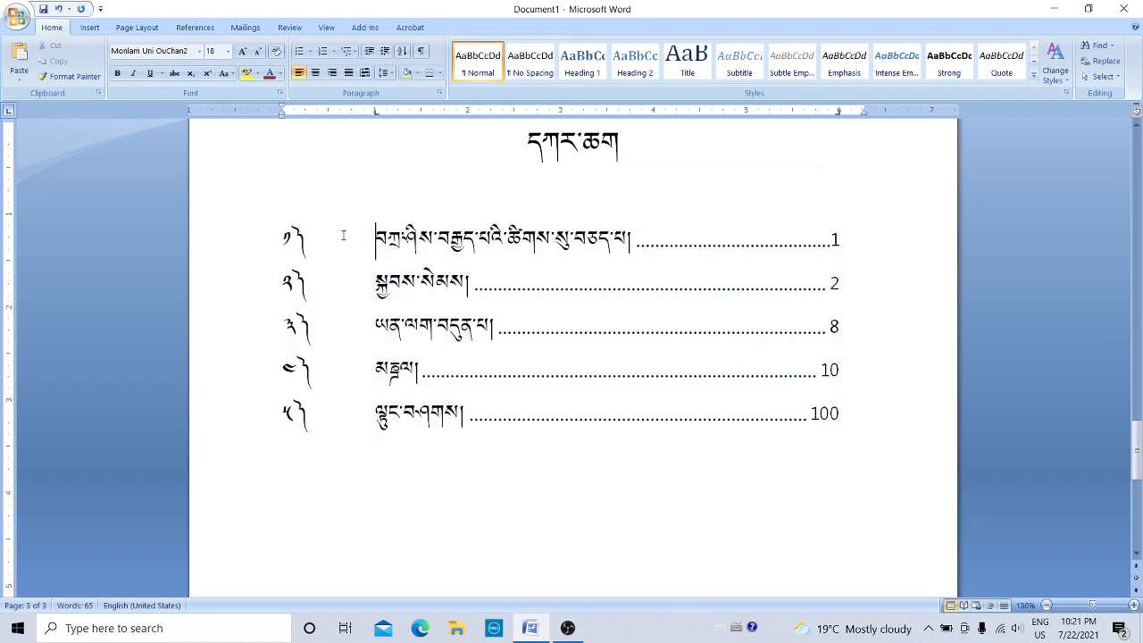
{"action": "left_click", "coordinate": [374, 240]}
{"action": "left_click_drag", "start_coordinate": [284, 236], "coordinate": [839, 403]}
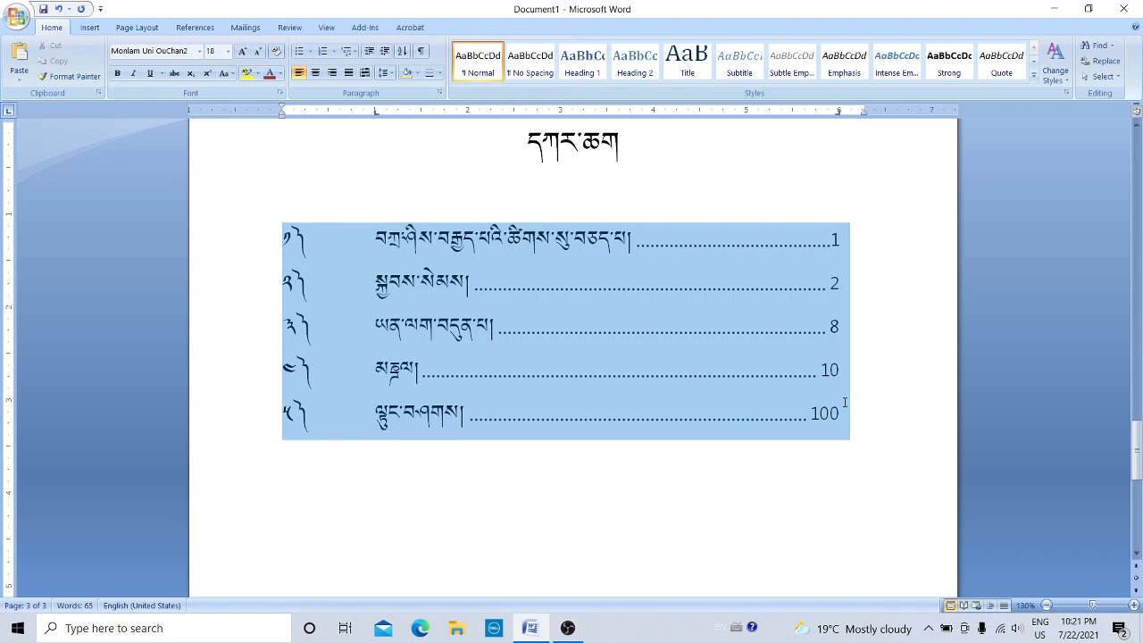
{"action": "left_click_drag", "start_coordinate": [845, 403], "coordinate": [845, 403]}
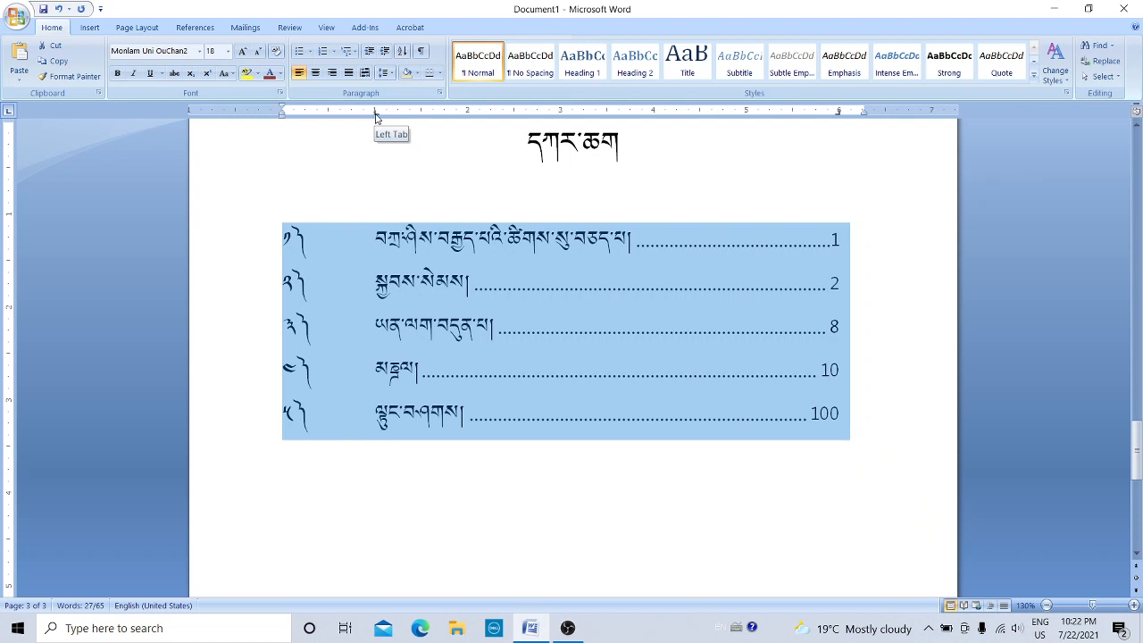
{"action": "left_click_drag", "start_coordinate": [375, 116], "coordinate": [349, 118]}
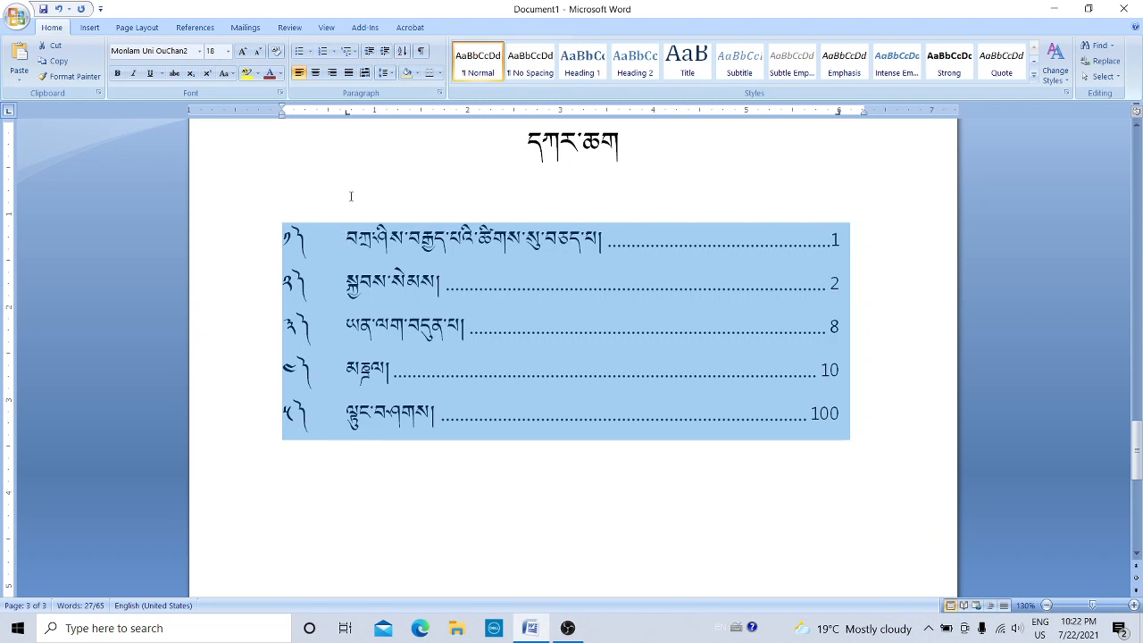
{"action": "left_click", "coordinate": [490, 317]}
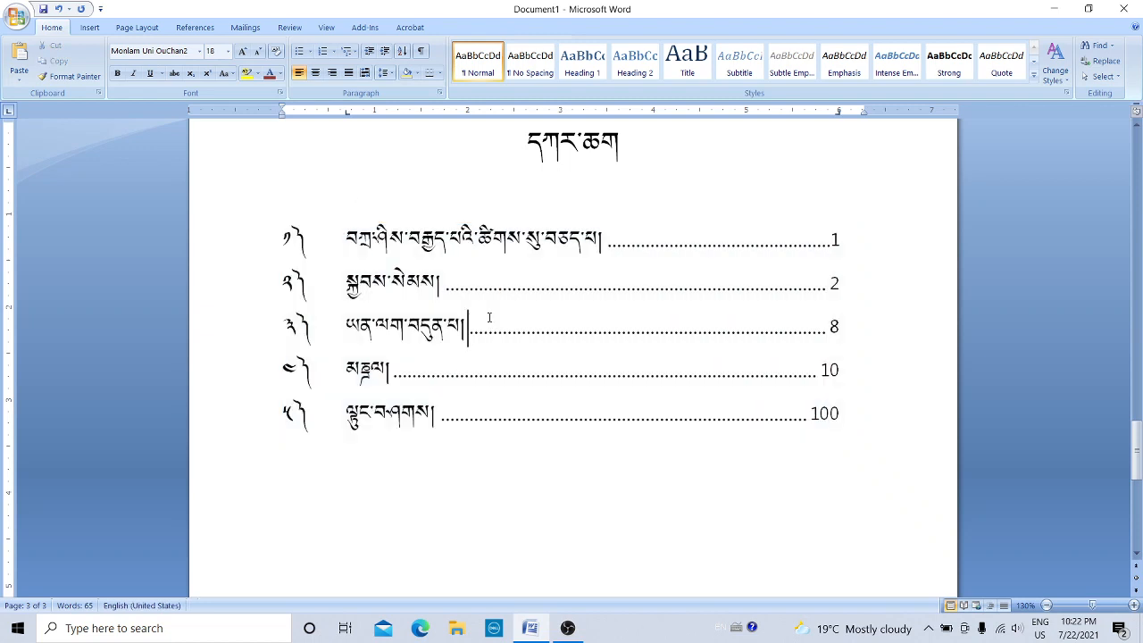
{"action": "scroll", "coordinate": [489, 317], "scroll_direction": "up", "scroll_amount": 2}
{"action": "scroll", "coordinate": [493, 311], "scroll_direction": "down", "scroll_amount": 1}
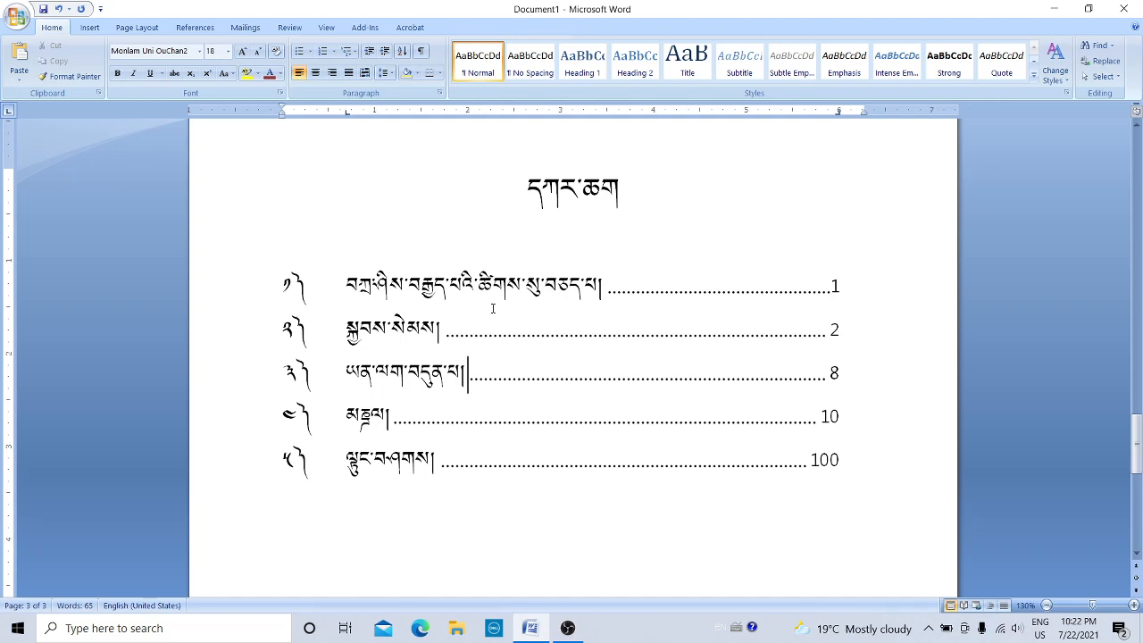
{"action": "key", "text": "alt+Tab"}
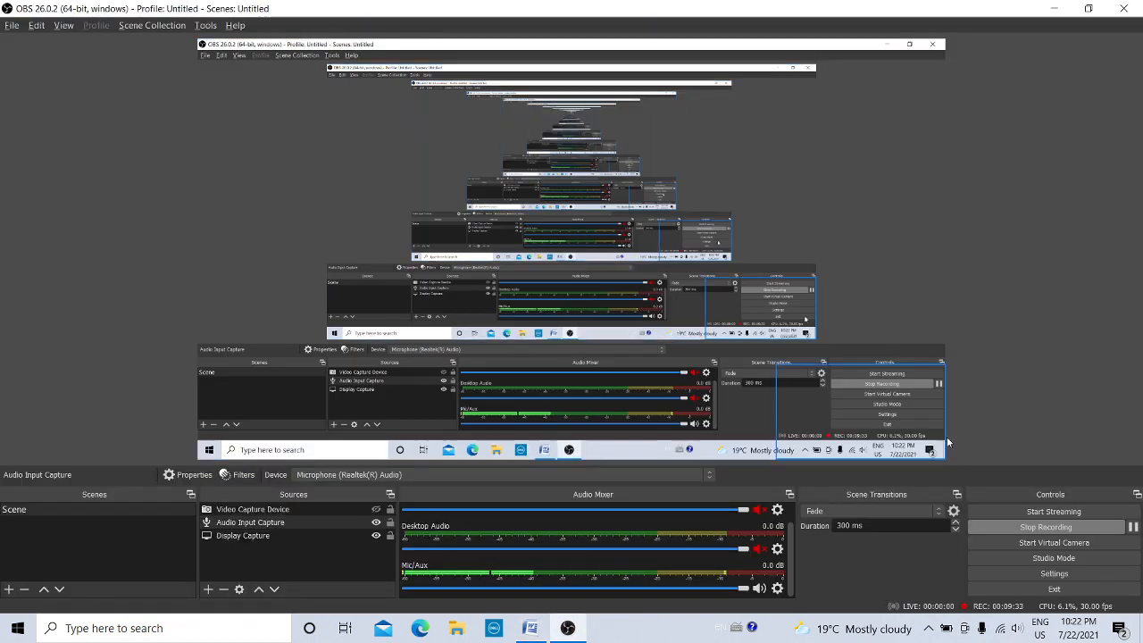